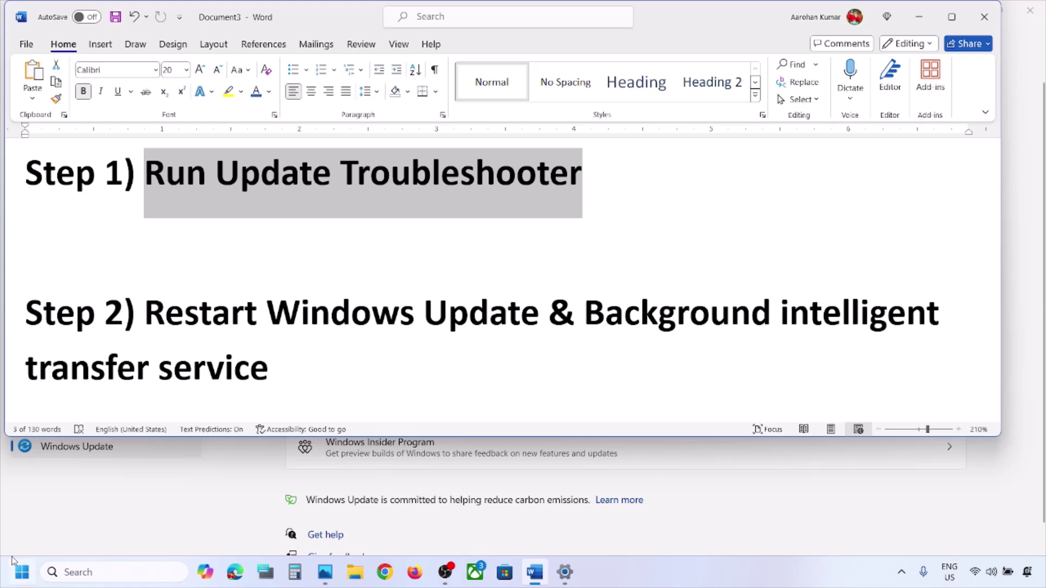
# Open the Settings app's other troubleshooters under System and run the Windows Update troubleshooter.
pyautogui.click(20, 570)
pyautogui.click(314, 237)
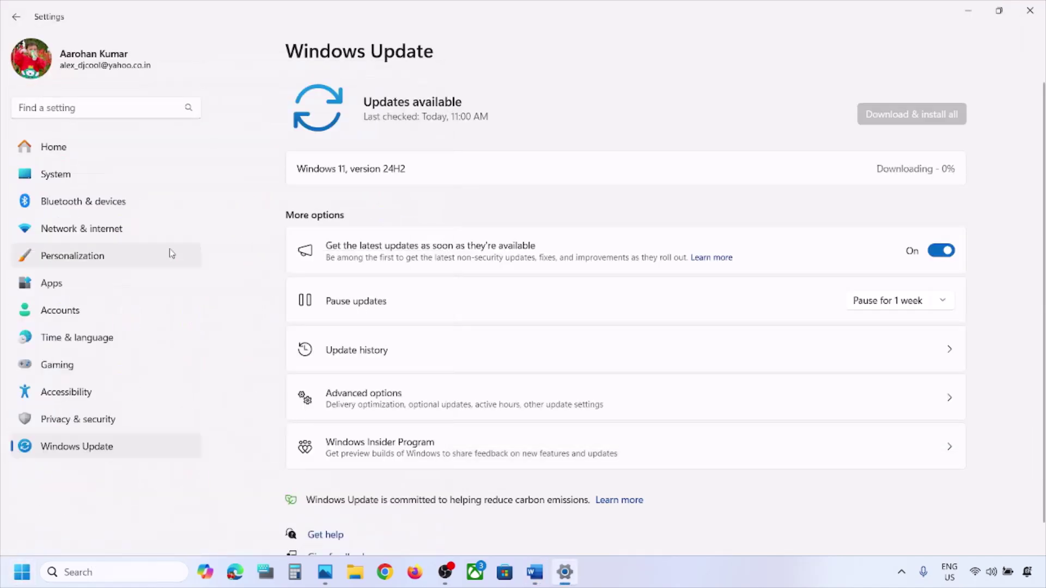
pyautogui.click(50, 175)
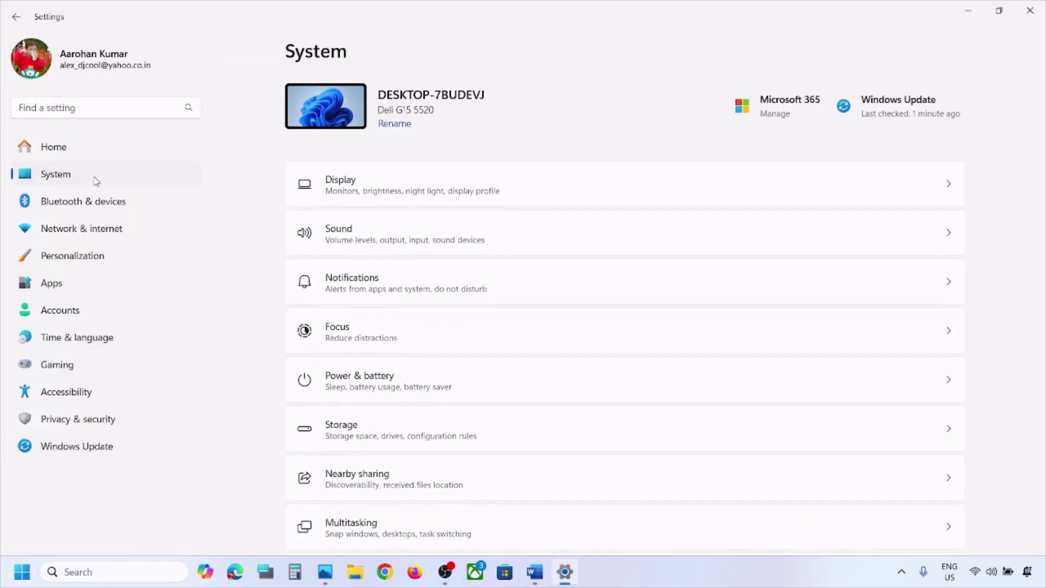
pyautogui.scroll(-4, 385, 355)
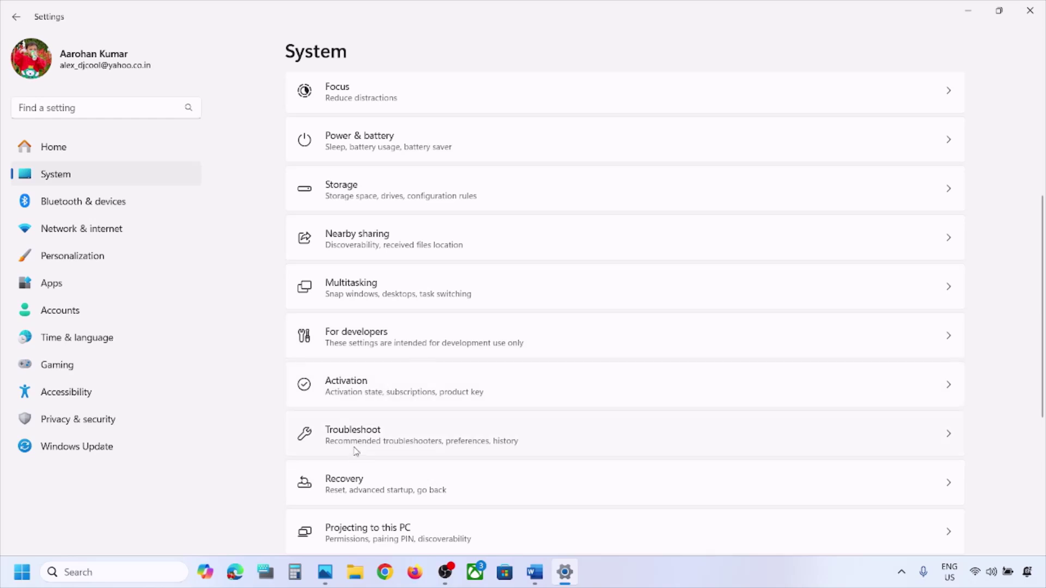
pyautogui.click(387, 445)
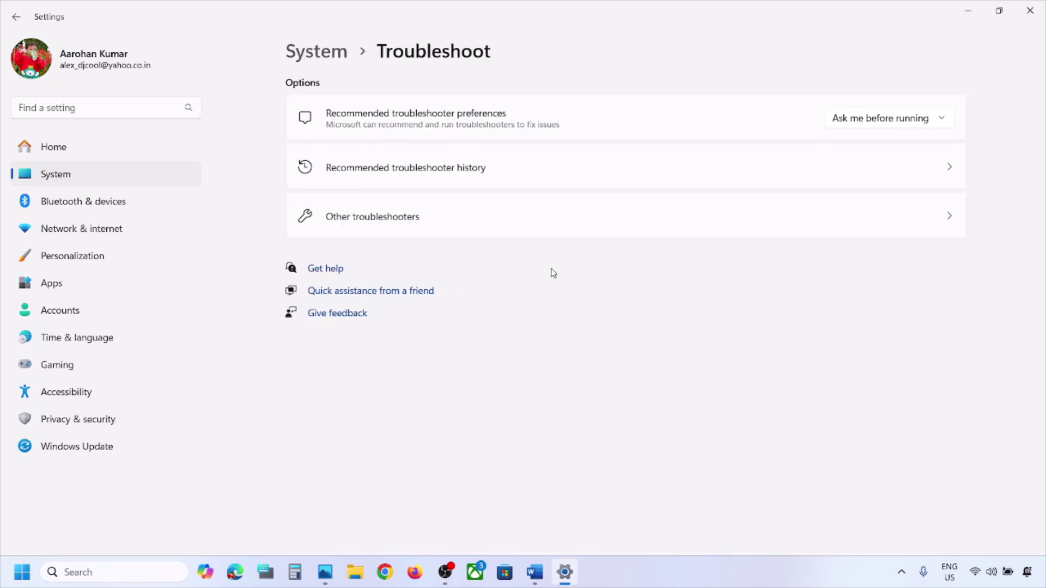
pyautogui.click(473, 234)
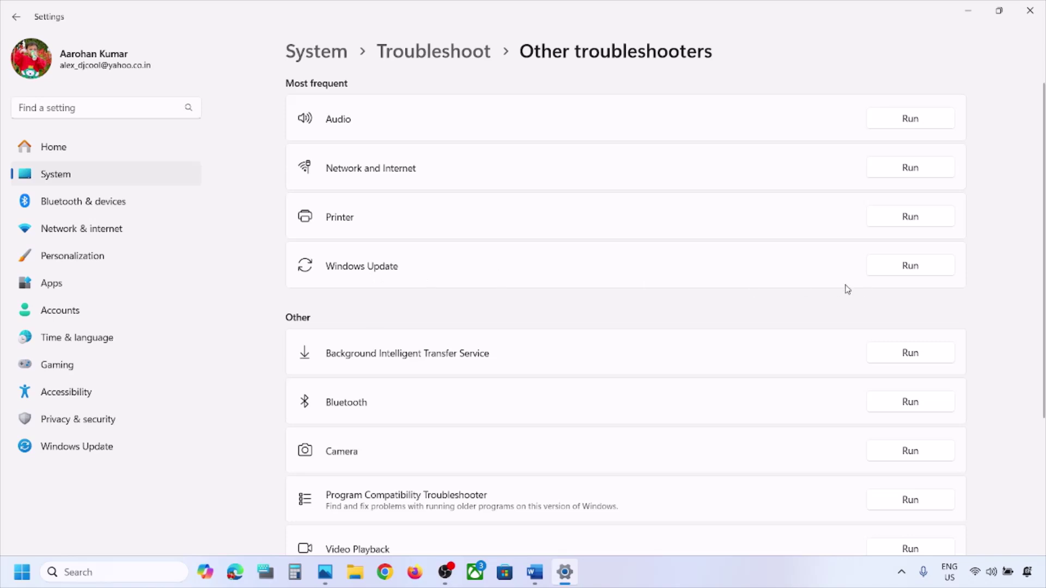
pyautogui.click(896, 271)
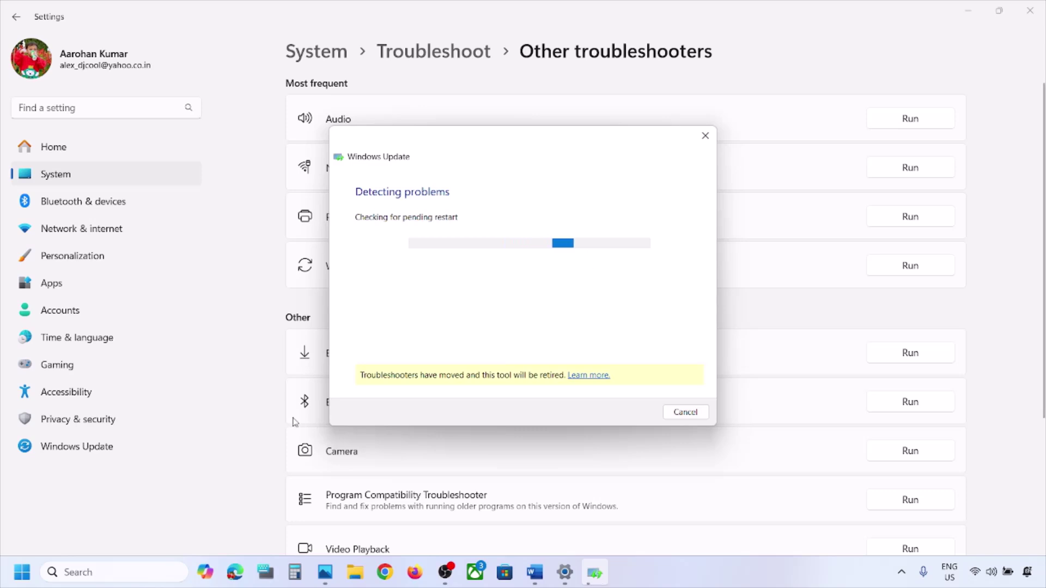
pyautogui.press('super')
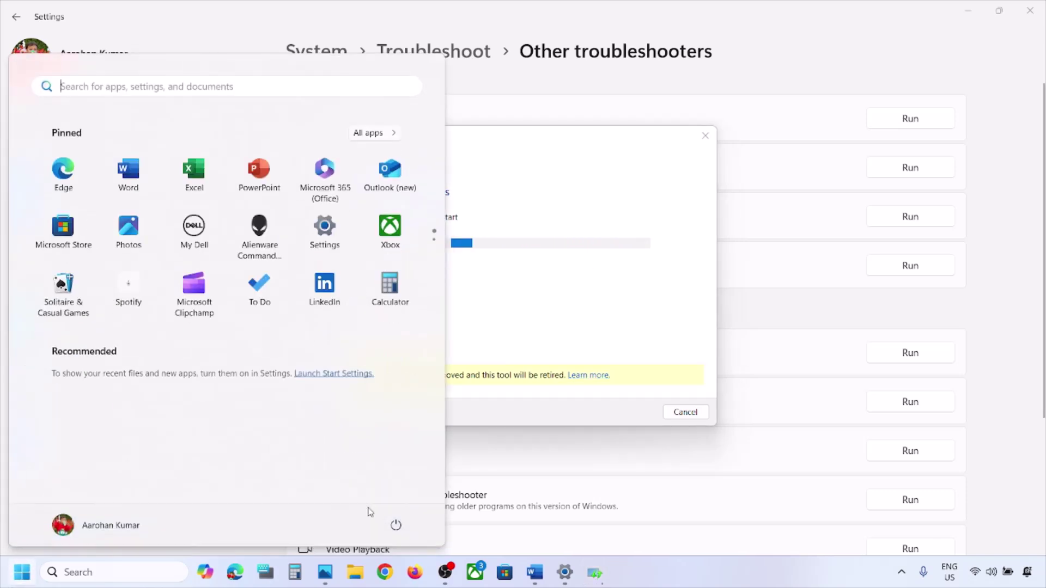
pyautogui.click(396, 524)
pyautogui.press('Escape')
pyautogui.click(593, 337)
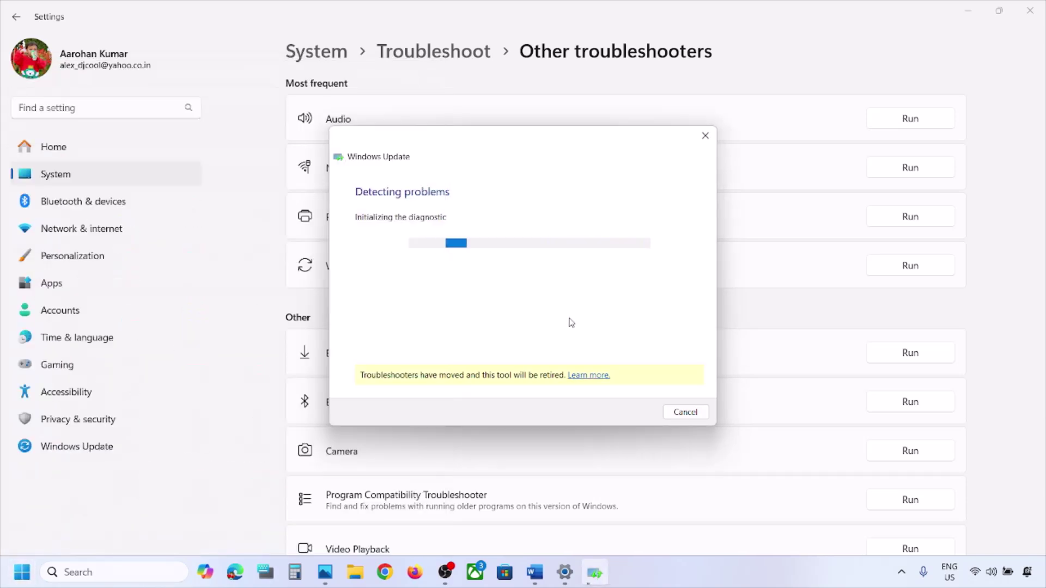
# Switch to the Word notes and review Step 2 on restarting the Windows Update and Background Intelligent Transfer services.
pyautogui.click(536, 573)
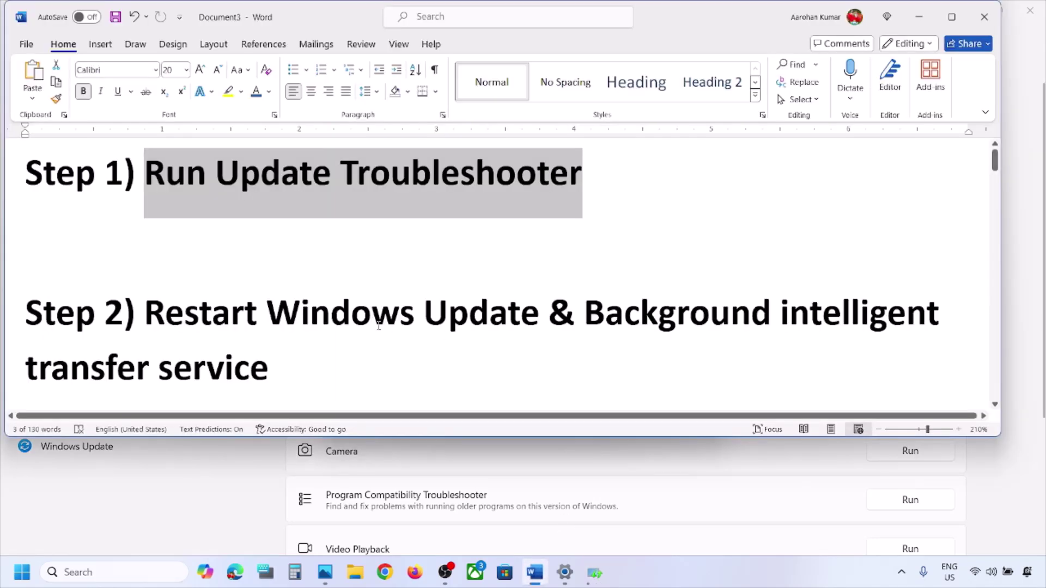
pyautogui.scroll(-1, 373, 325)
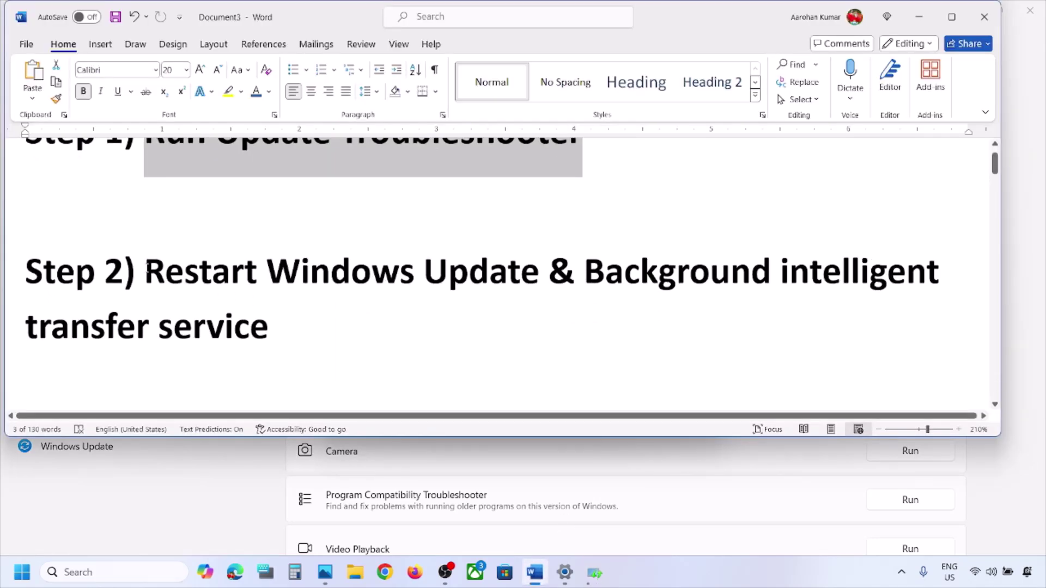
pyautogui.moveTo(146, 271); pyautogui.dragTo(357, 313)
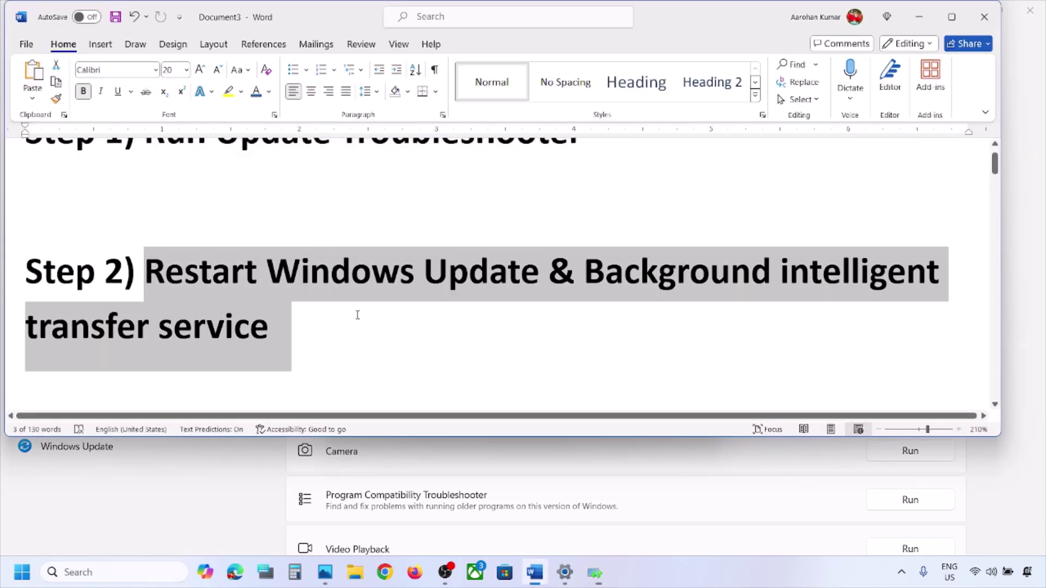
pyautogui.click(633, 367)
# Search Windows for "services", open the Services console and maximize its window.
pyautogui.click(151, 573)
pyautogui.write('services')
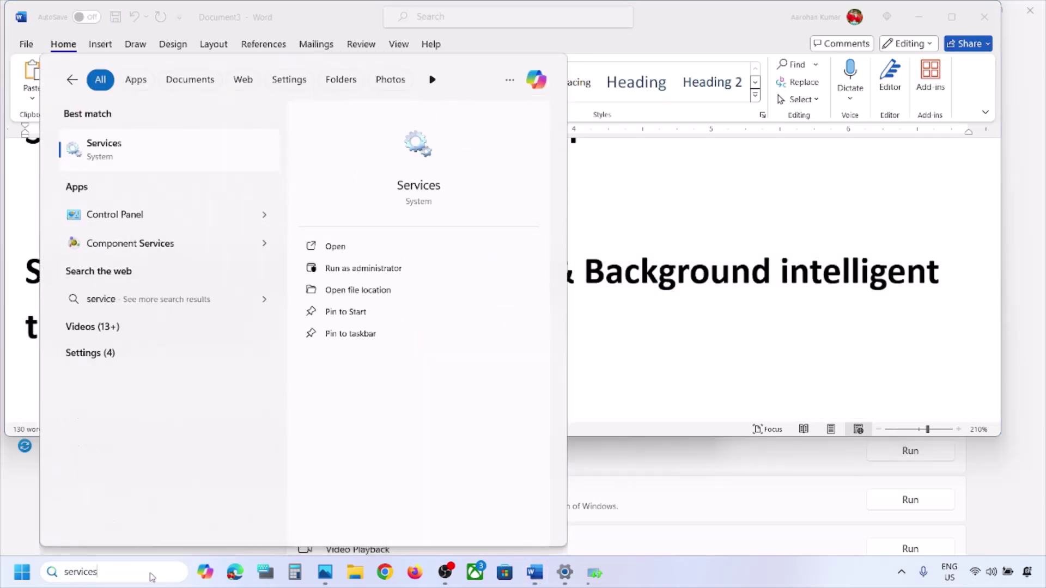
pyautogui.click(157, 144)
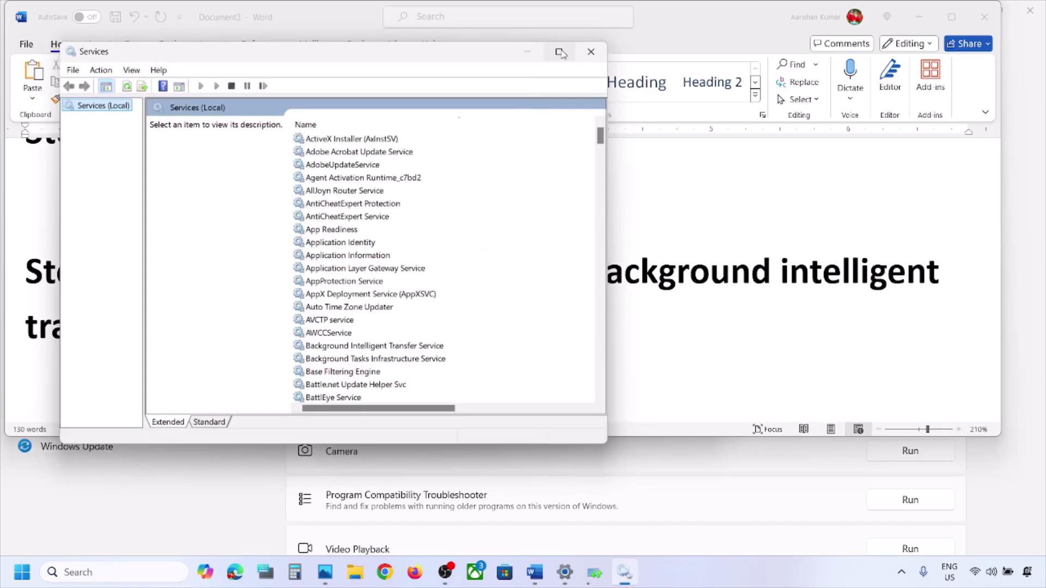
pyautogui.click(559, 53)
# Find the Windows Update service, set its startup type to Automatic and apply the change.
pyautogui.click(376, 364)
pyautogui.press('w')
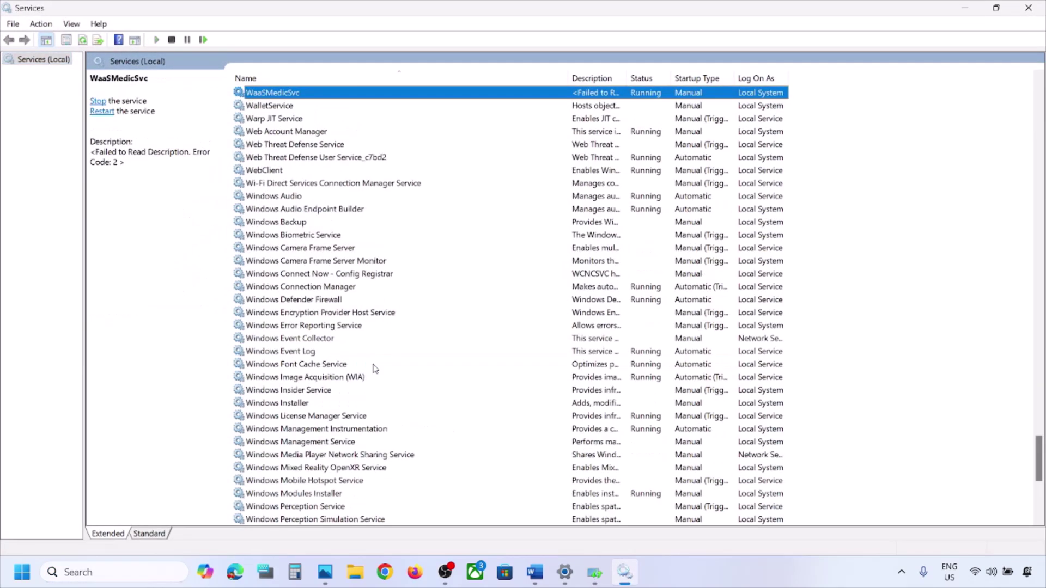
pyautogui.scroll(-8, 375, 368)
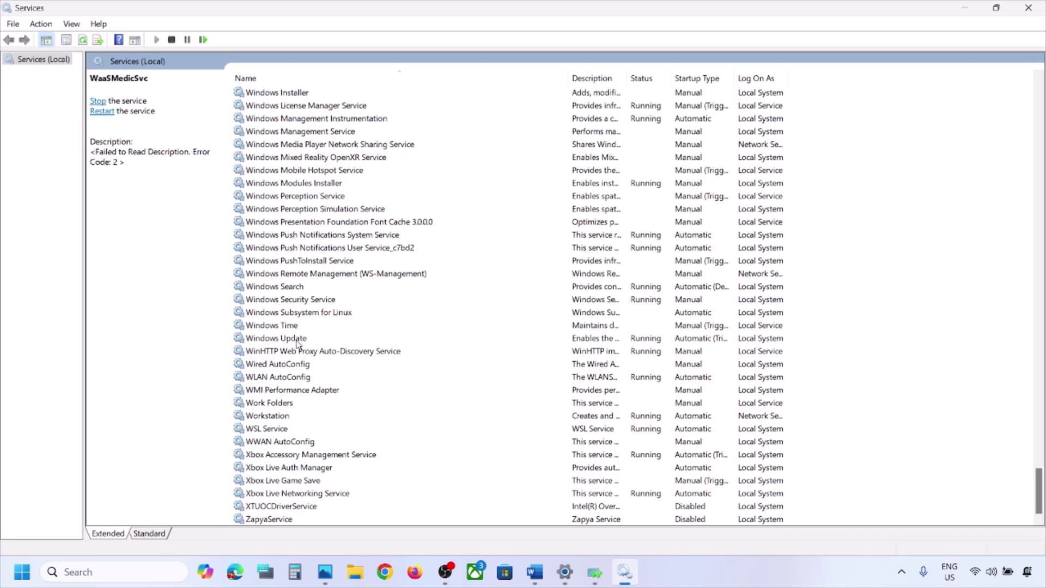
pyautogui.click(297, 340)
pyautogui.doubleClick(375, 342)
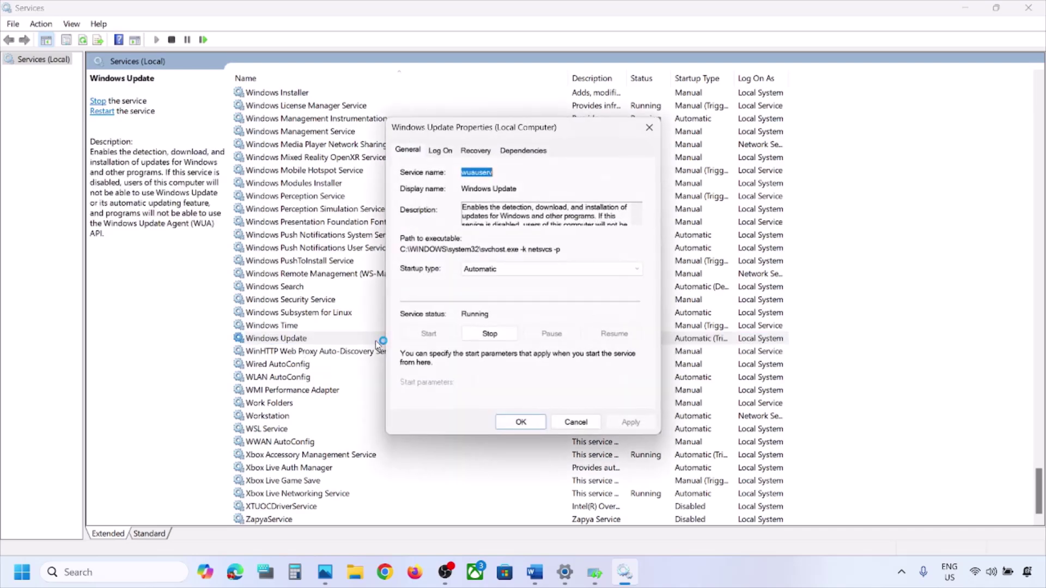
pyautogui.click(542, 269)
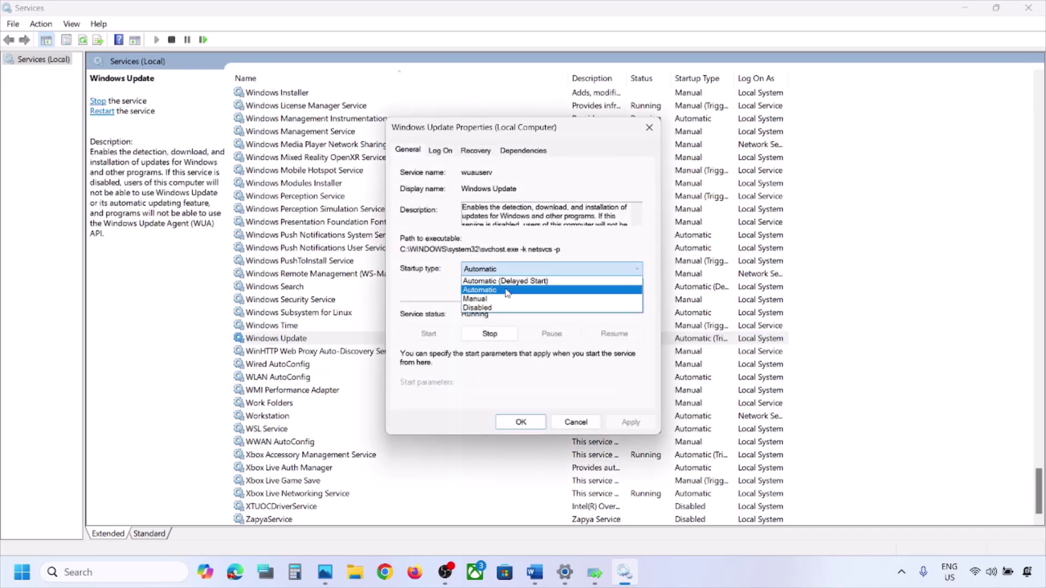
pyautogui.click(507, 290)
pyautogui.click(622, 423)
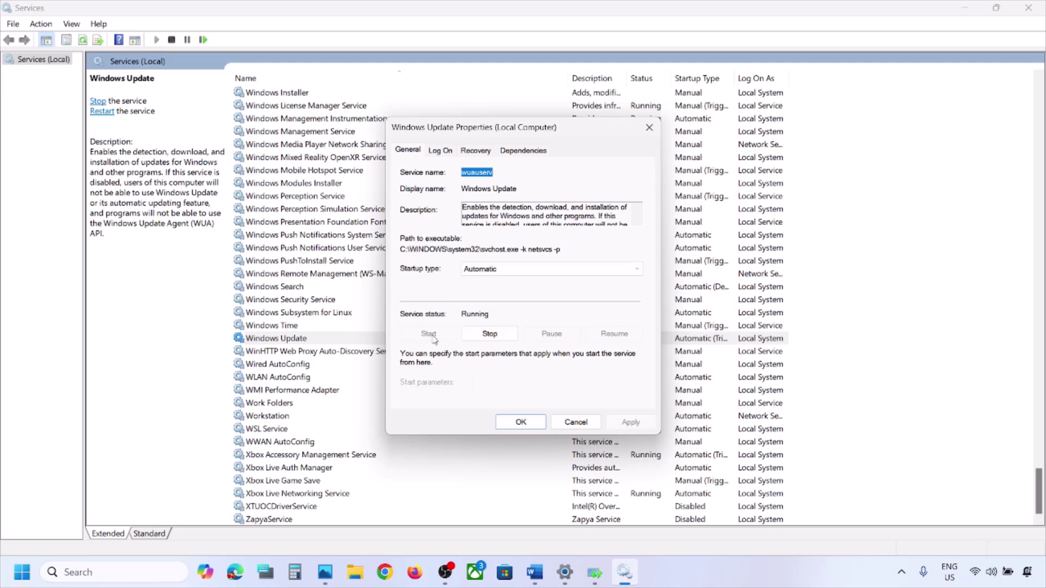
pyautogui.click(519, 422)
# Restart the Windows Update service.
pyautogui.click(295, 340)
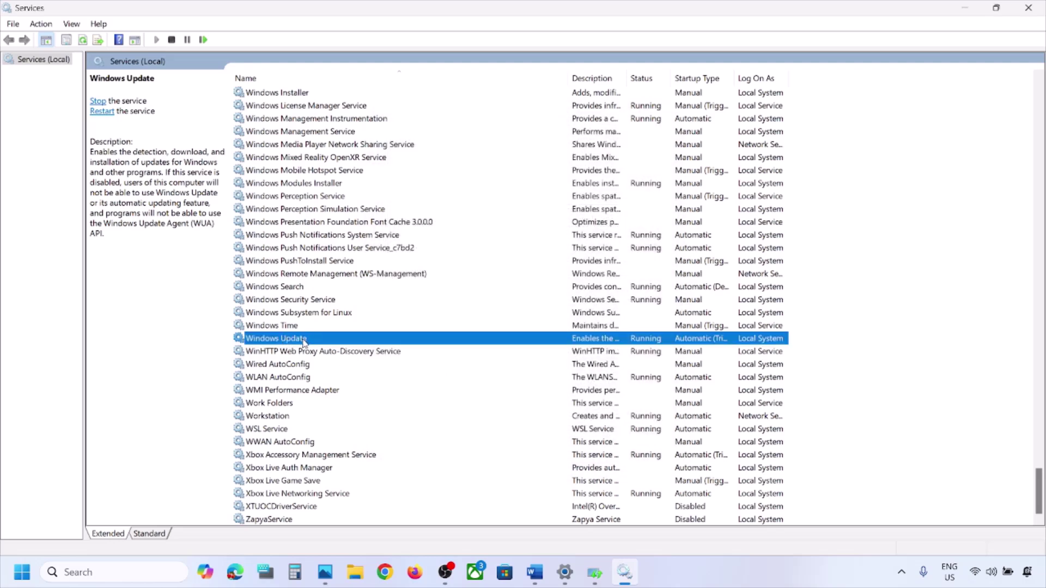
pyautogui.rightClick(304, 342)
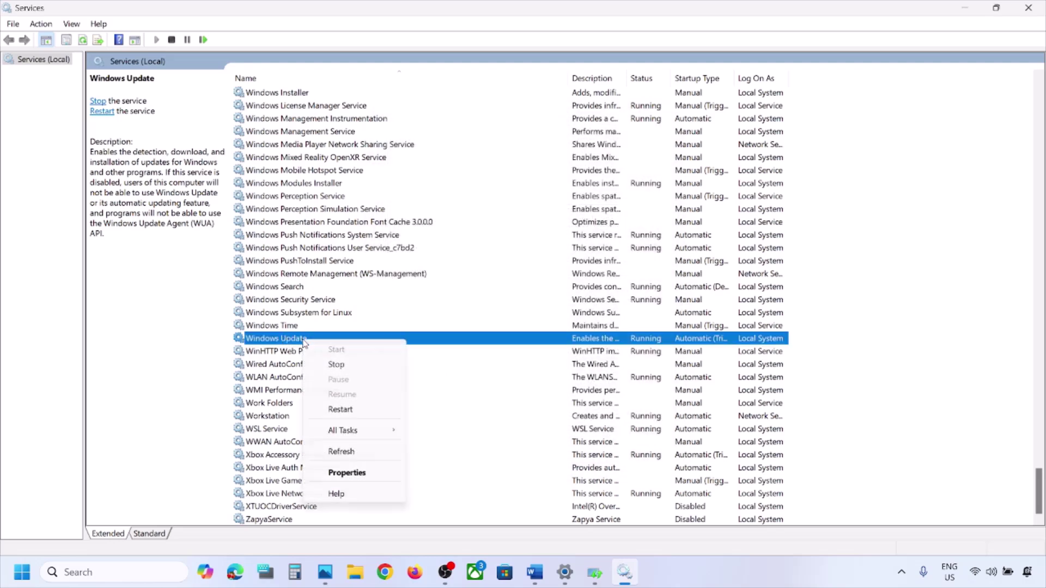
pyautogui.click(356, 414)
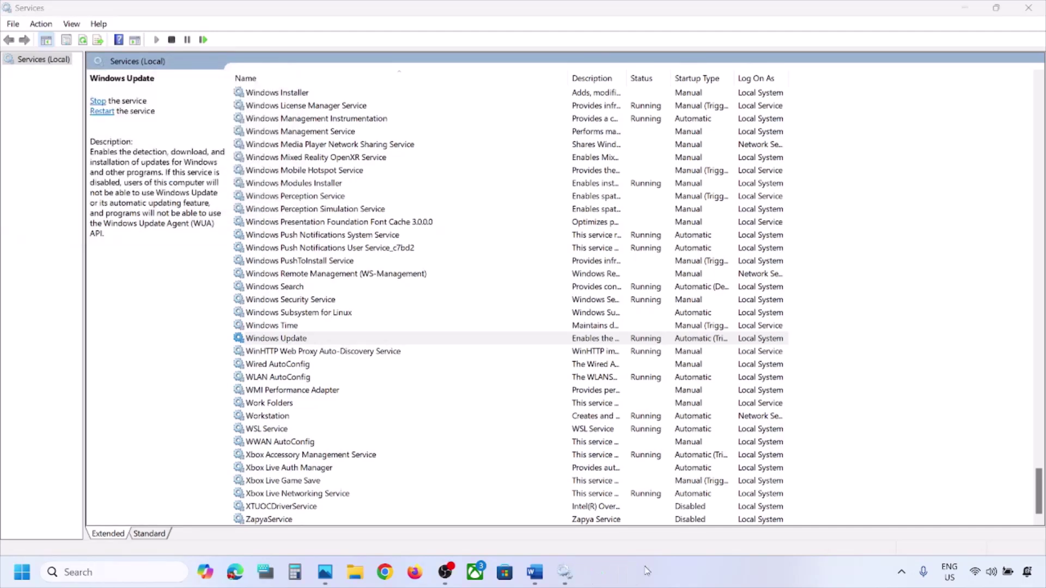
# Set the Background Intelligent Transfer Service's startup type to Automatic, apply it, and restart the service.
pyautogui.click(274, 273)
pyautogui.press('b')
pyautogui.scroll(5, 415, 203)
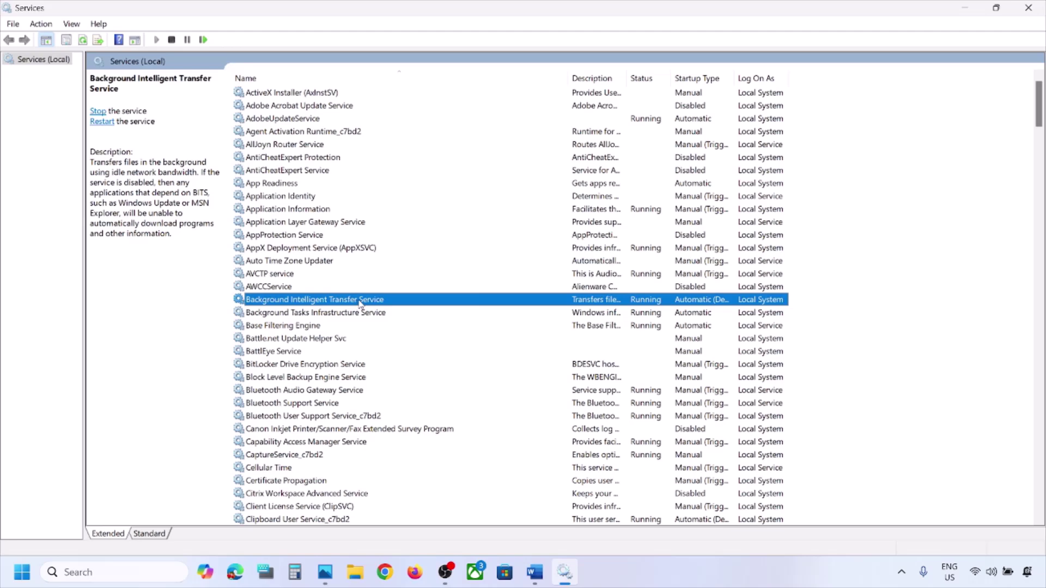
pyautogui.doubleClick(359, 302)
pyautogui.click(543, 270)
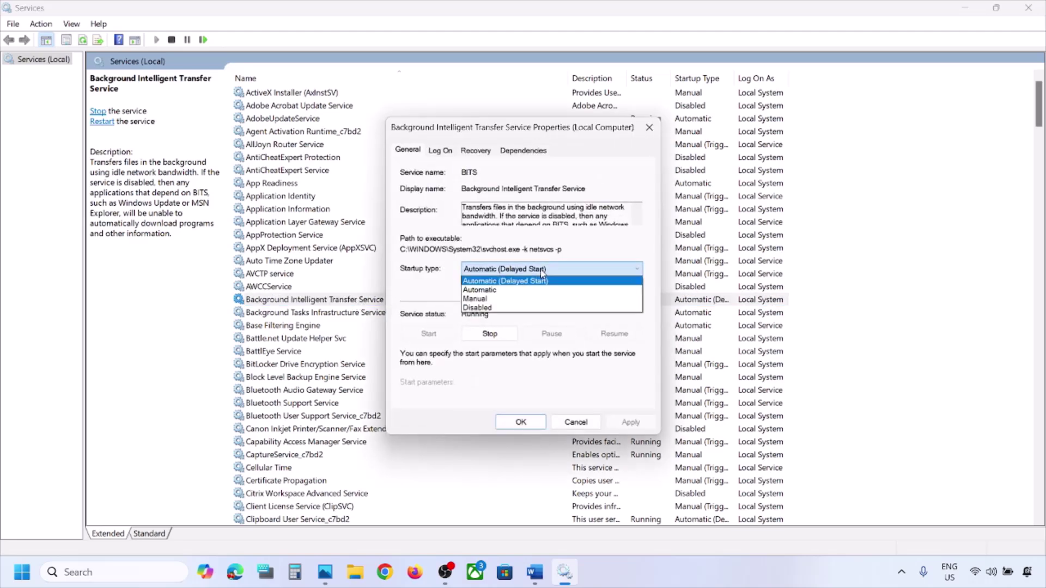
pyautogui.click(519, 291)
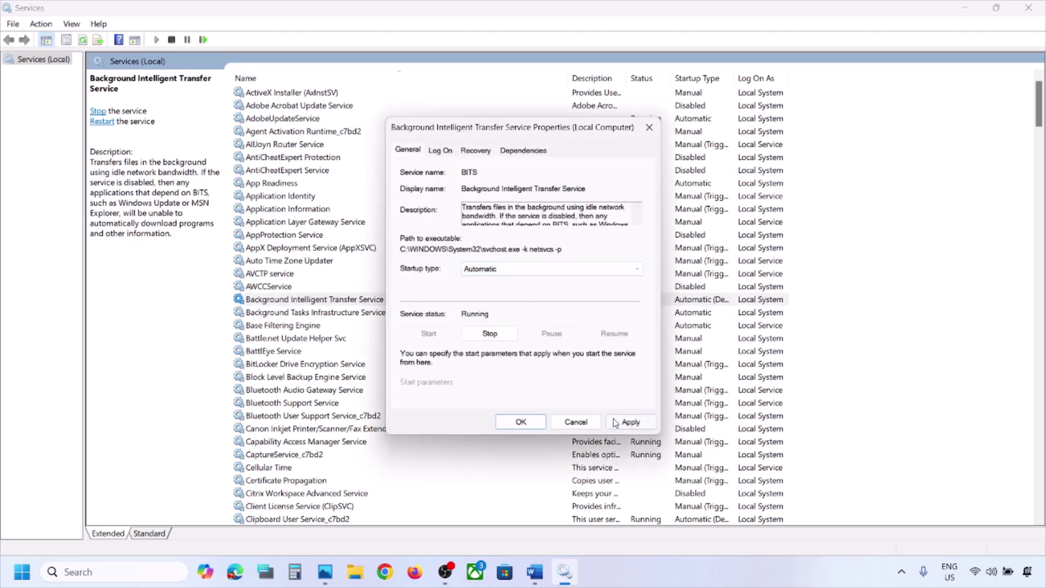
pyautogui.click(616, 424)
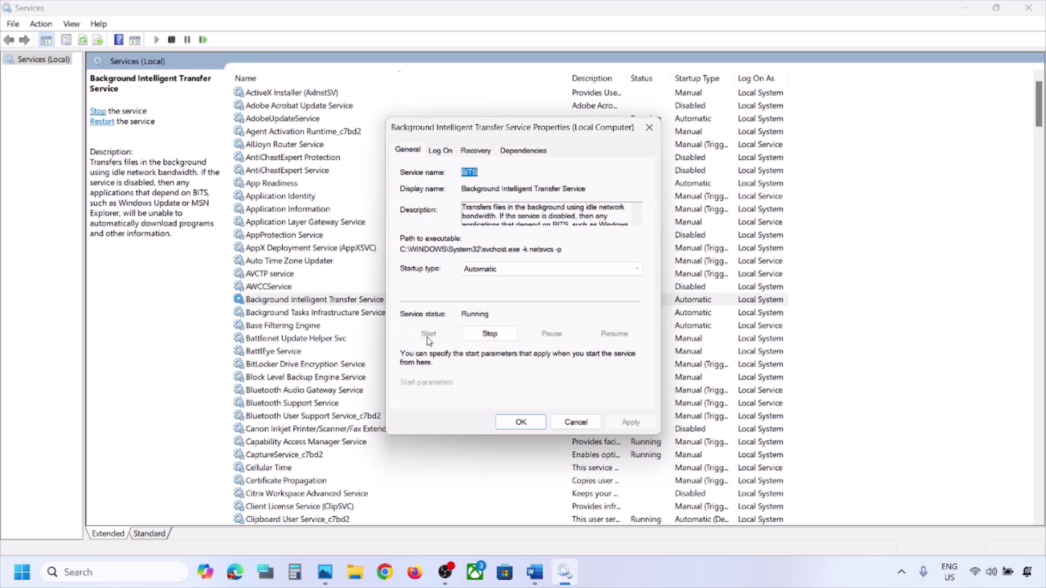
pyautogui.click(520, 422)
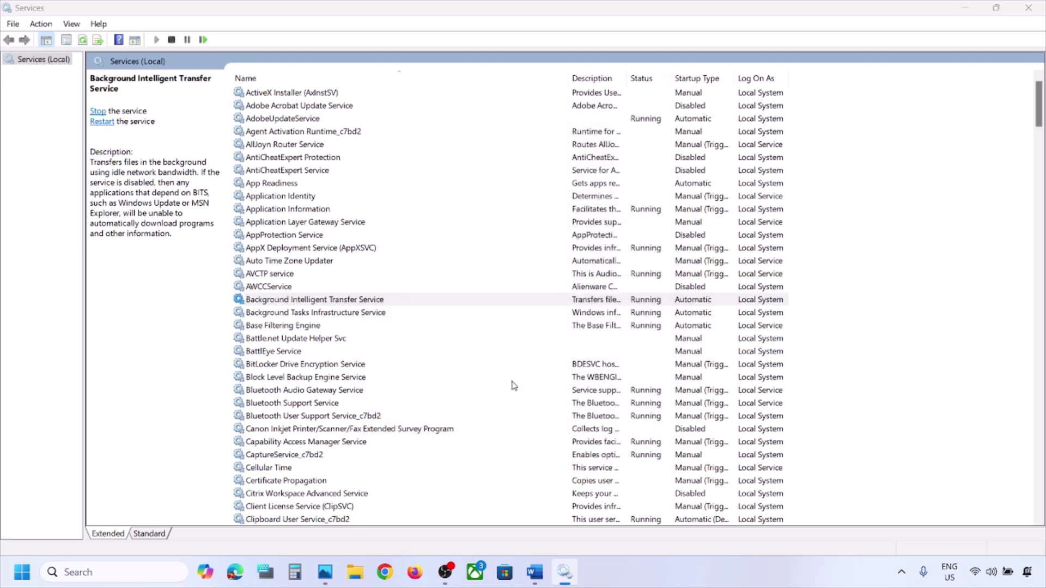
pyautogui.rightClick(330, 301)
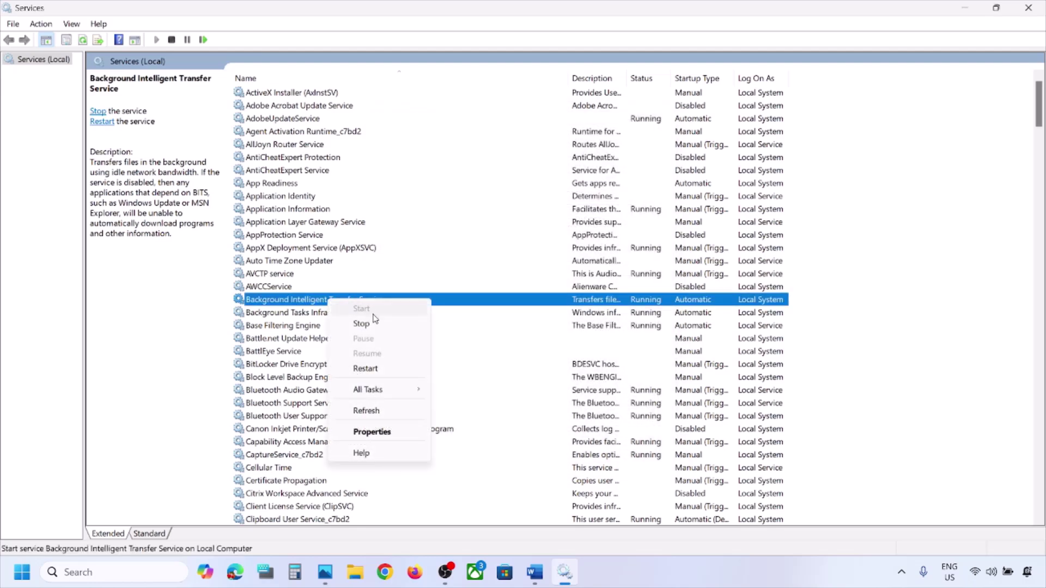
pyautogui.click(375, 369)
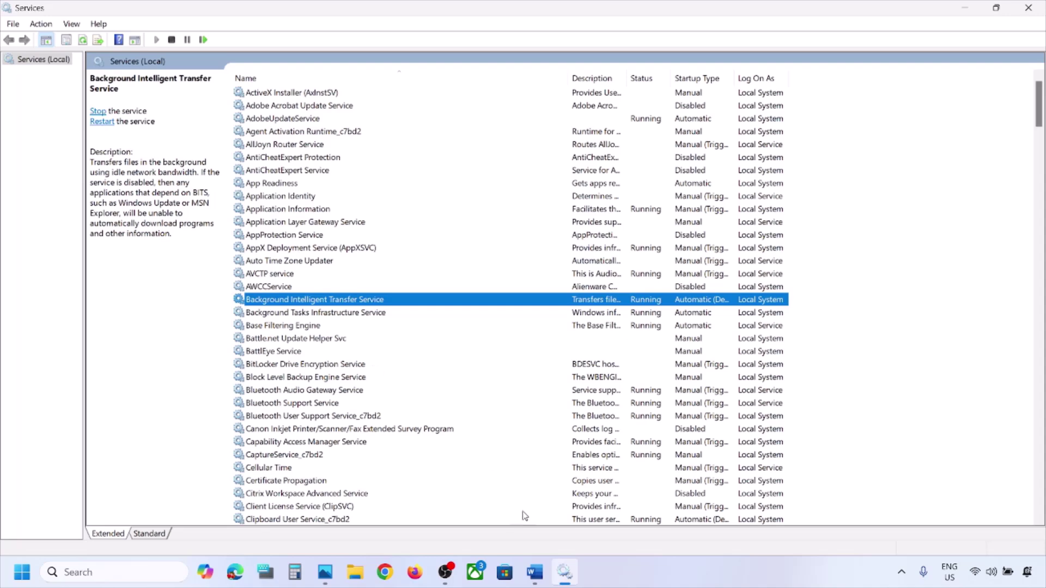
# Switch to the Word notes and copy the Windows 11 download link under Step 3.
pyautogui.click(535, 572)
pyautogui.scroll(-1, 270, 350)
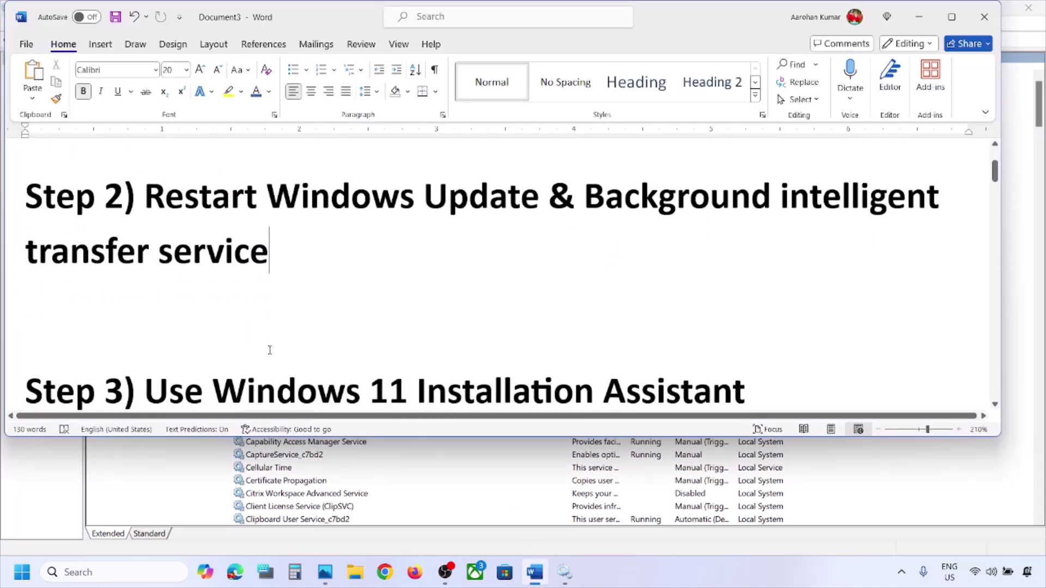
pyautogui.scroll(-2, 270, 349)
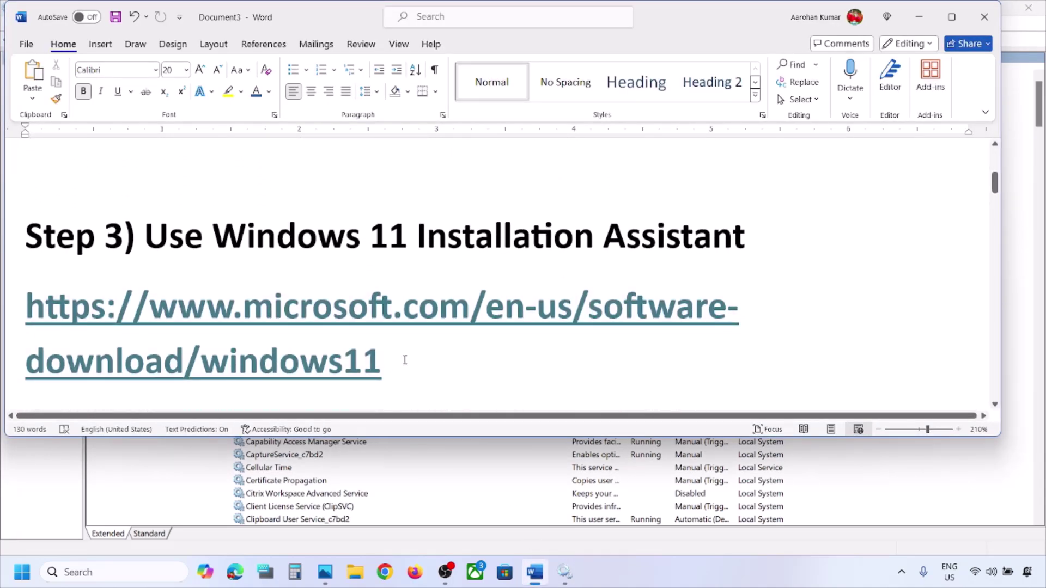
pyautogui.moveTo(404, 358); pyautogui.dragTo(26, 297)
pyautogui.hotkey('ctrl', 'c')
pyautogui.rightClick(30, 305)
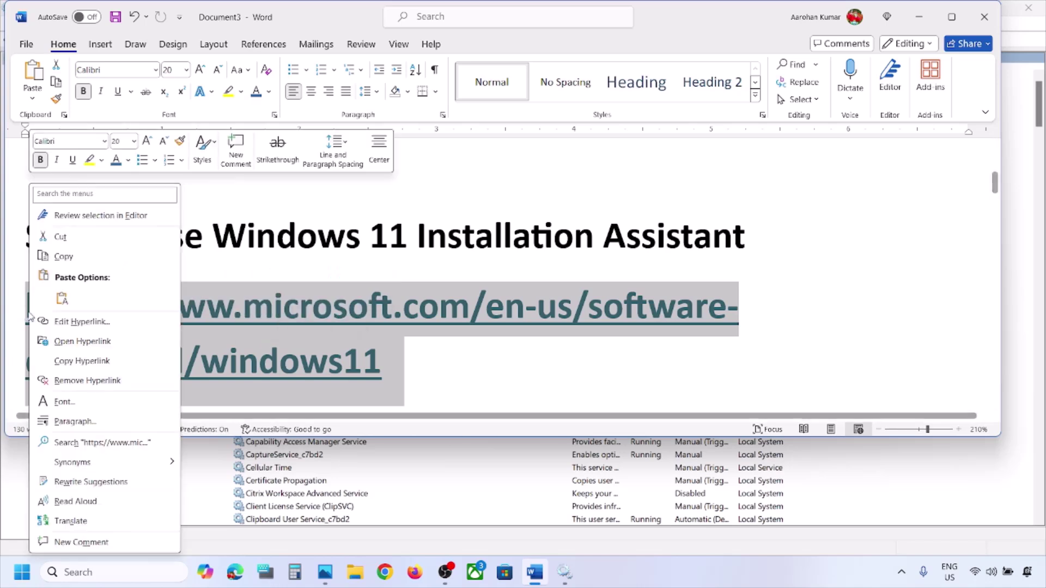
pyautogui.click(87, 256)
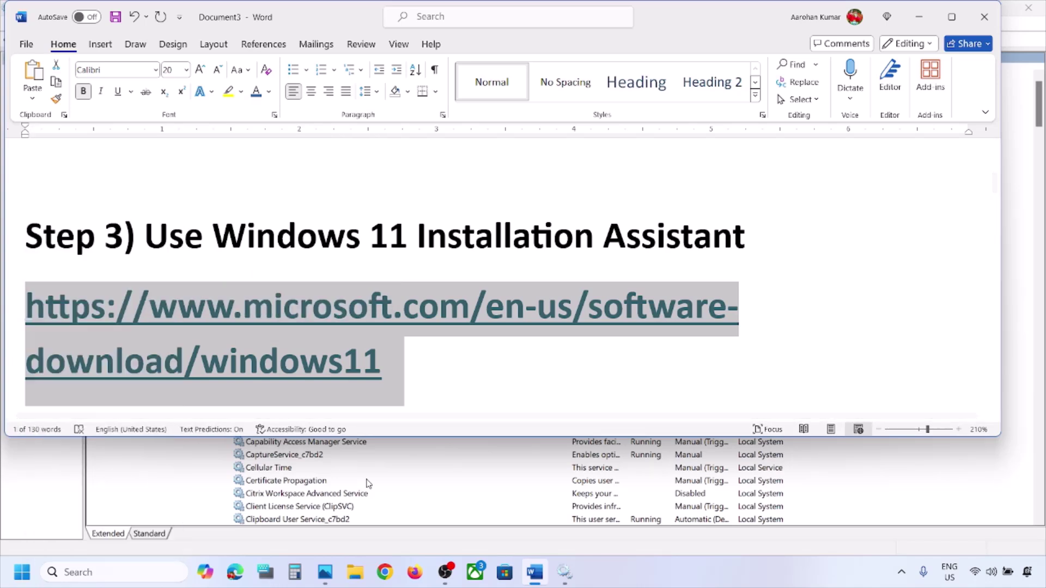
# Switch to Chrome, load the copied Microsoft link and go to the Windows 11 Installation Assistant section.
pyautogui.click(385, 572)
pyautogui.hotkey('ctrl', 'v')
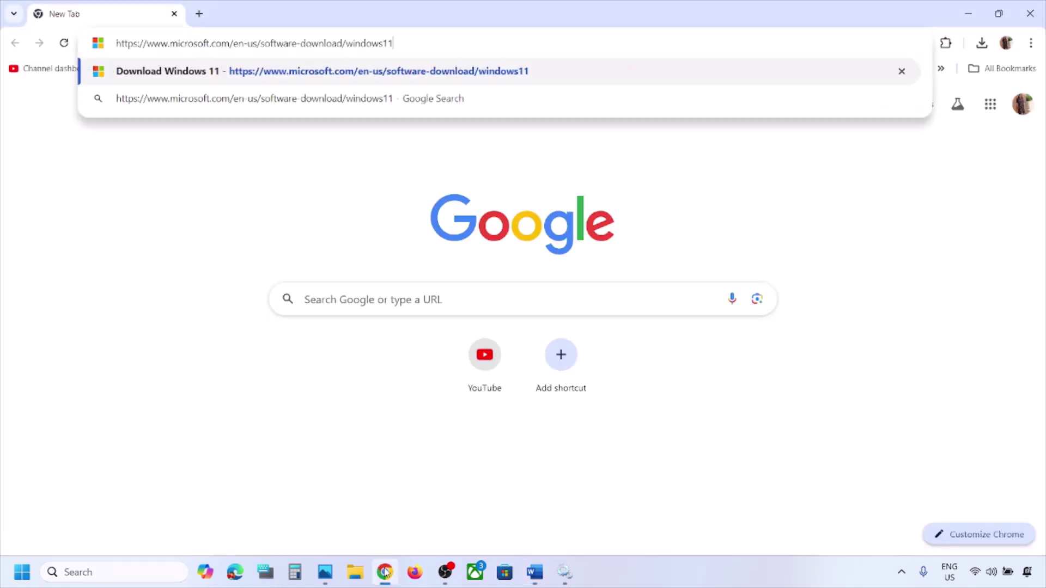
pyautogui.press('Return')
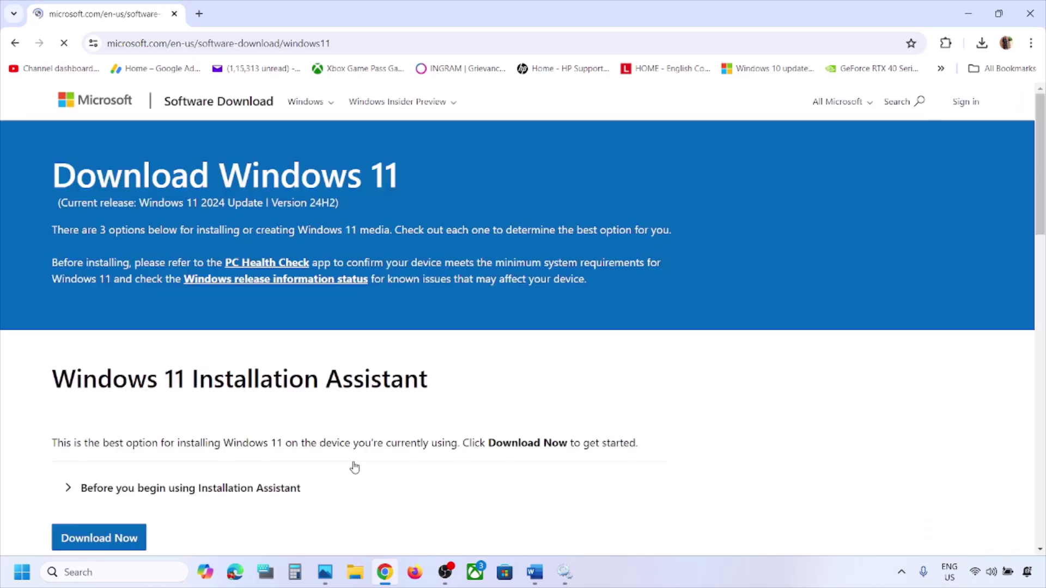
pyautogui.scroll(-3, 226, 434)
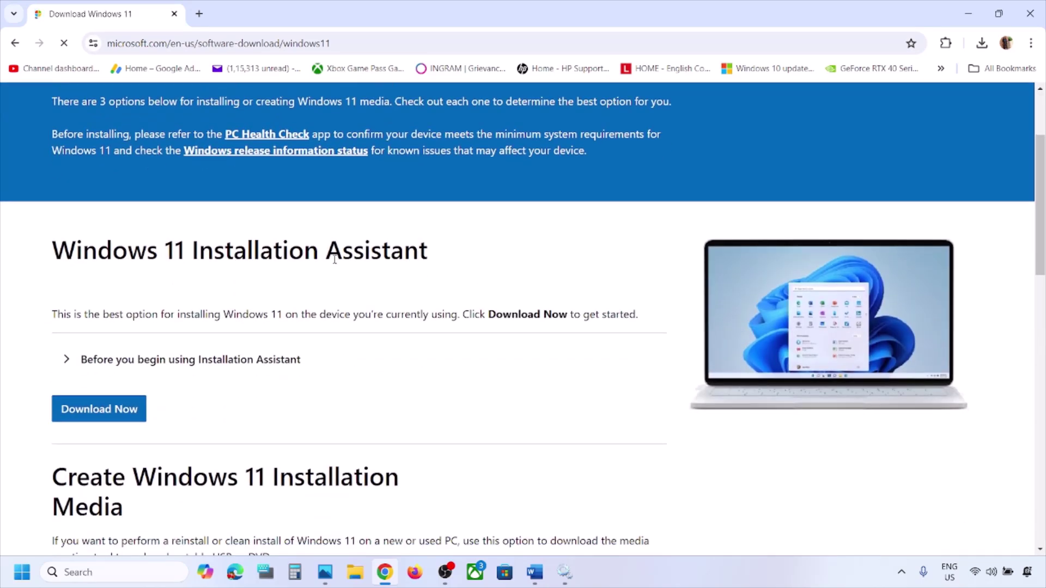
# Download the Windows 11 Installation Assistant, launch it, and accept the license terms to start the installation.
pyautogui.click(112, 409)
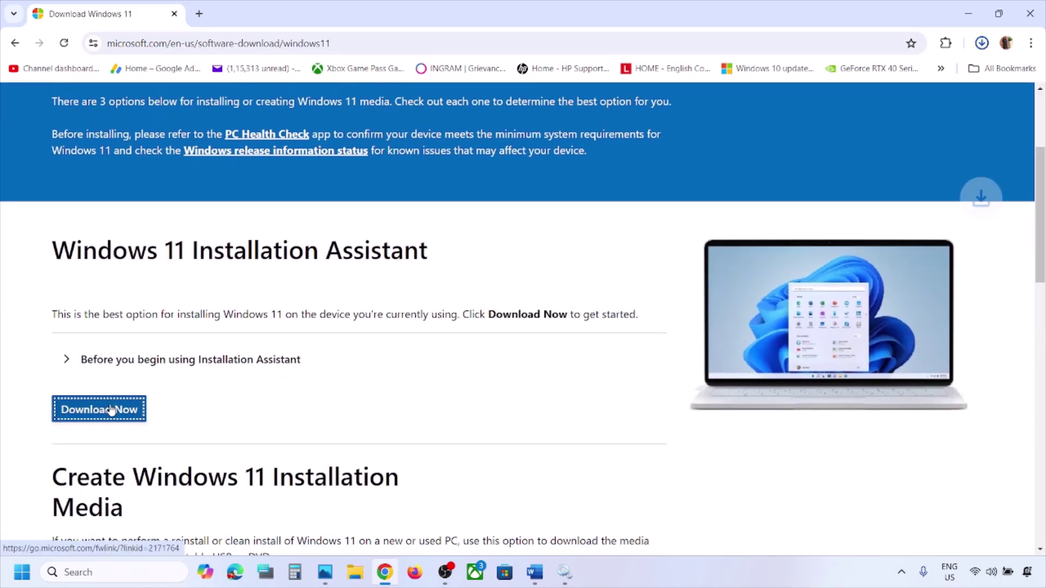
pyautogui.click(883, 88)
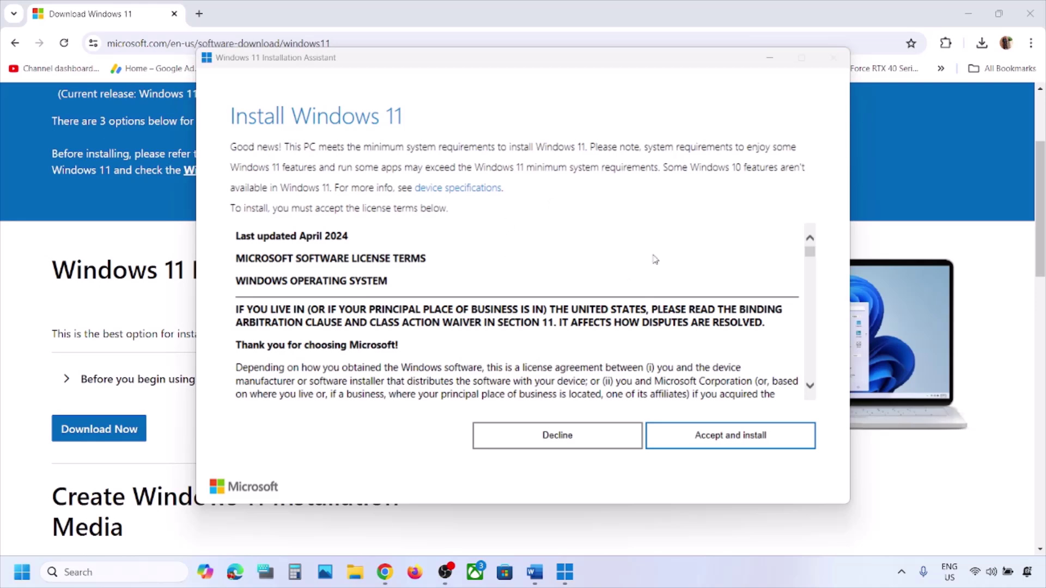
pyautogui.click(739, 440)
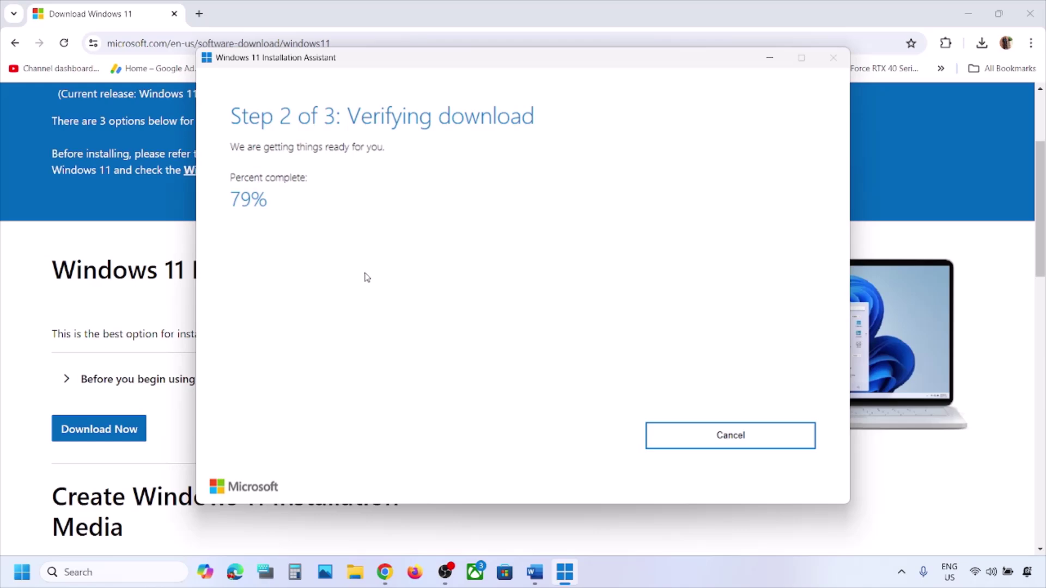
# Switch to the Word notes and copy all Step 4 commands, from "SC config trustedinstaller start=auto" through "net start appidsvc".
pyautogui.click(535, 572)
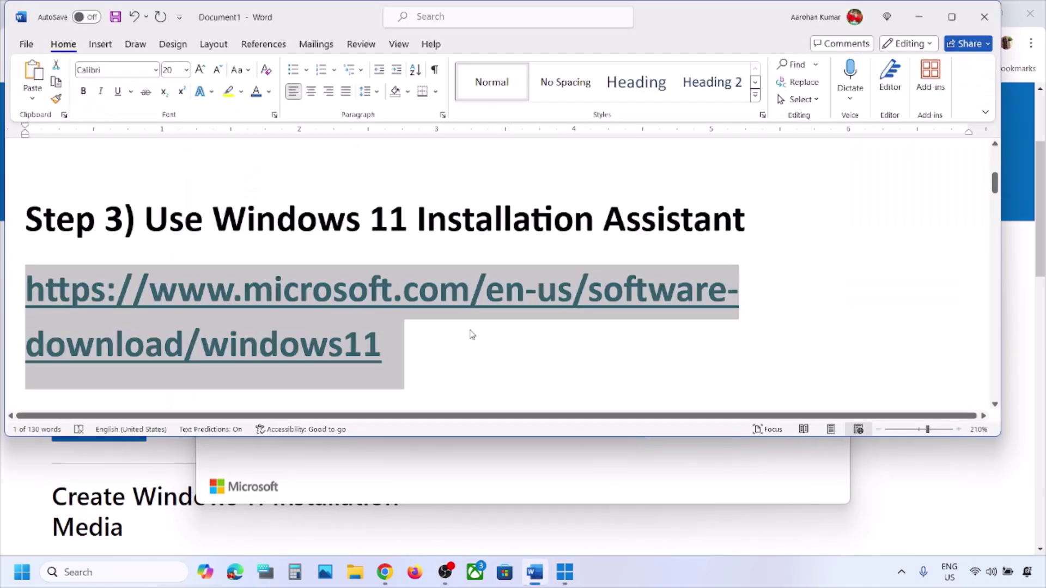
pyautogui.click(952, 17)
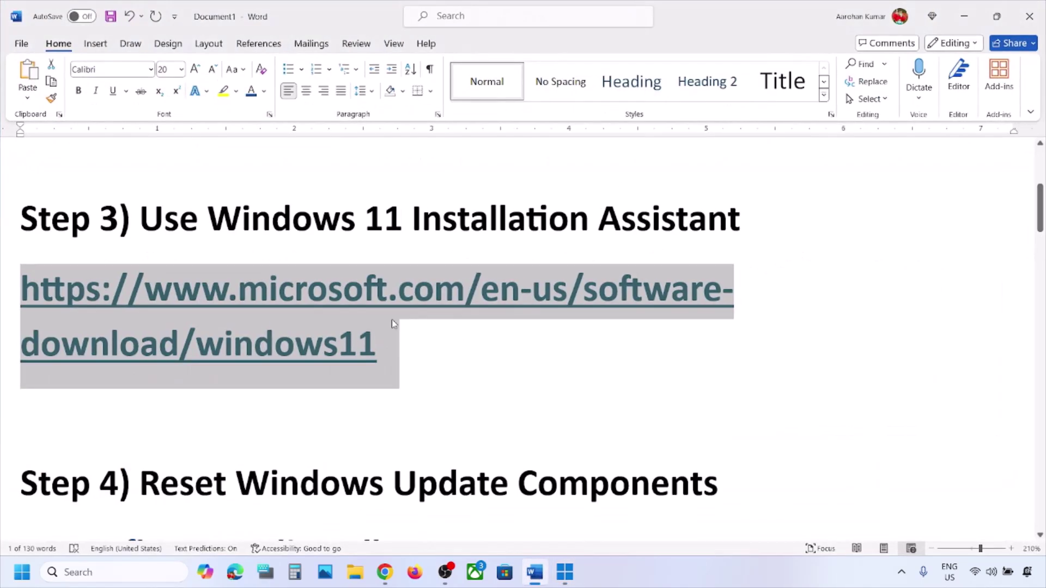
pyautogui.scroll(-5, 391, 319)
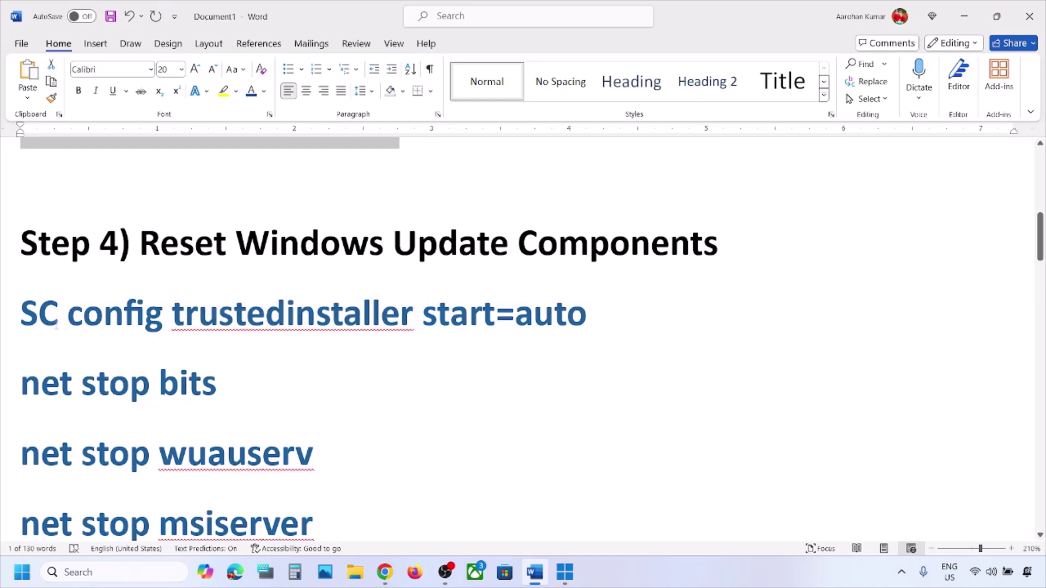
pyautogui.click(23, 311)
pyautogui.hotkey('shift', 'Down')
pyautogui.hotkey('shift', 'Down')
pyautogui.hotkey('shift', 'Down')
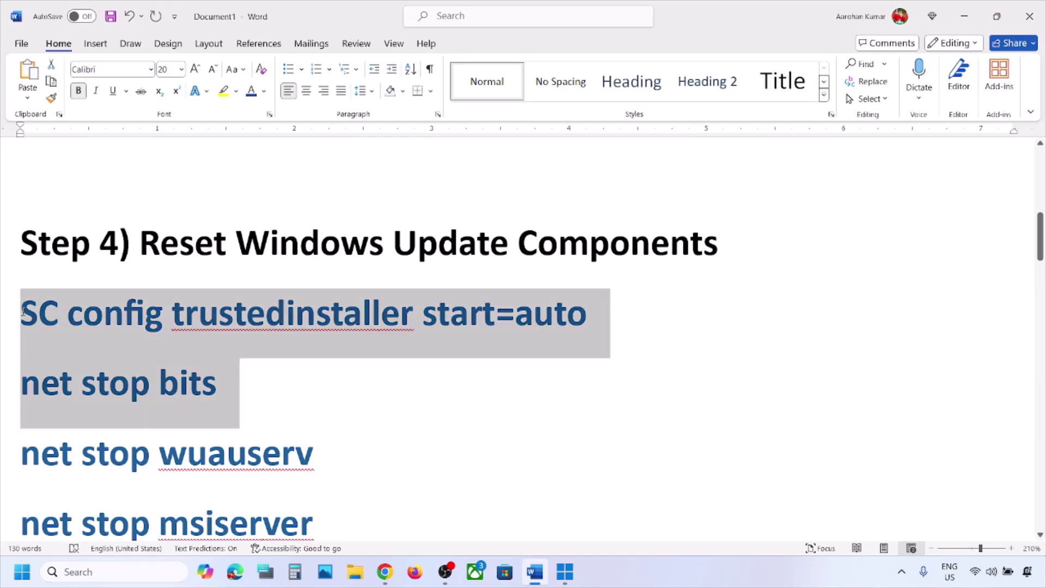
pyautogui.hotkey('shift', 'Down')
pyautogui.hotkey('shift', 'Down')
pyautogui.hotkey('shift', 'Down')
pyautogui.hotkey('shift', 'Down')
pyautogui.hotkey('shift', 'Down')
pyautogui.hotkey('shift', 'Down')
pyautogui.hotkey('shift', 'Down')
pyautogui.hotkey('shift', 'Down')
pyautogui.hotkey('shift', 'Down')
pyautogui.hotkey('shift', 'Down')
pyautogui.hotkey('shift', 'Down')
pyautogui.hotkey('shift', 'Down')
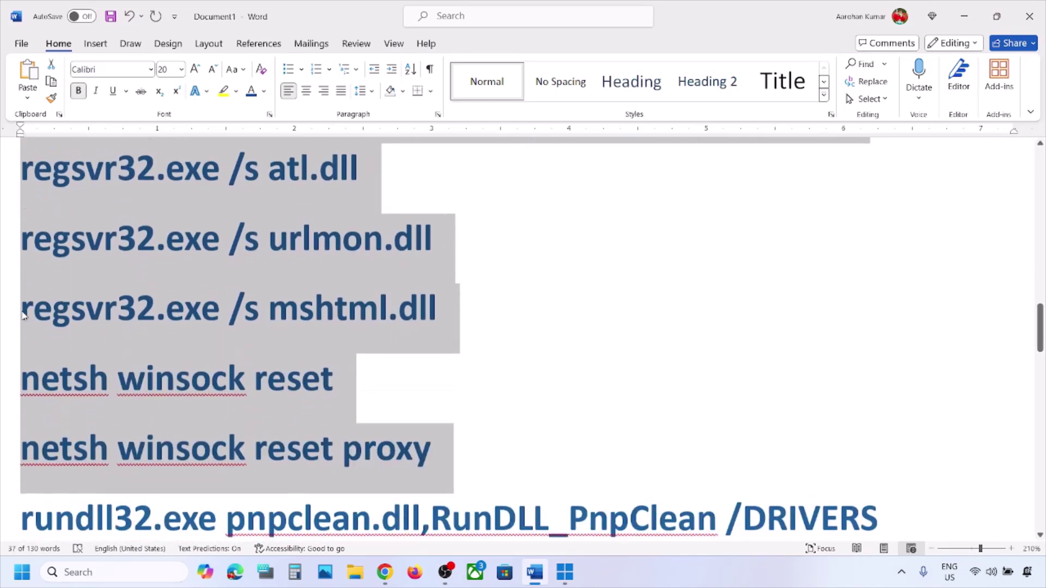
pyautogui.hotkey('shift', 'Down')
pyautogui.hotkey('shift', 'Down')
pyautogui.hotkey('shift', 'Down')
pyautogui.hotkey('shift', 'Down')
pyautogui.hotkey('shift', 'Down')
pyautogui.hotkey('shift', 'Down')
pyautogui.hotkey('shift', 'Down')
pyautogui.hotkey('shift', 'Down')
pyautogui.hotkey('shift', 'Down')
pyautogui.hotkey('shift', 'Down')
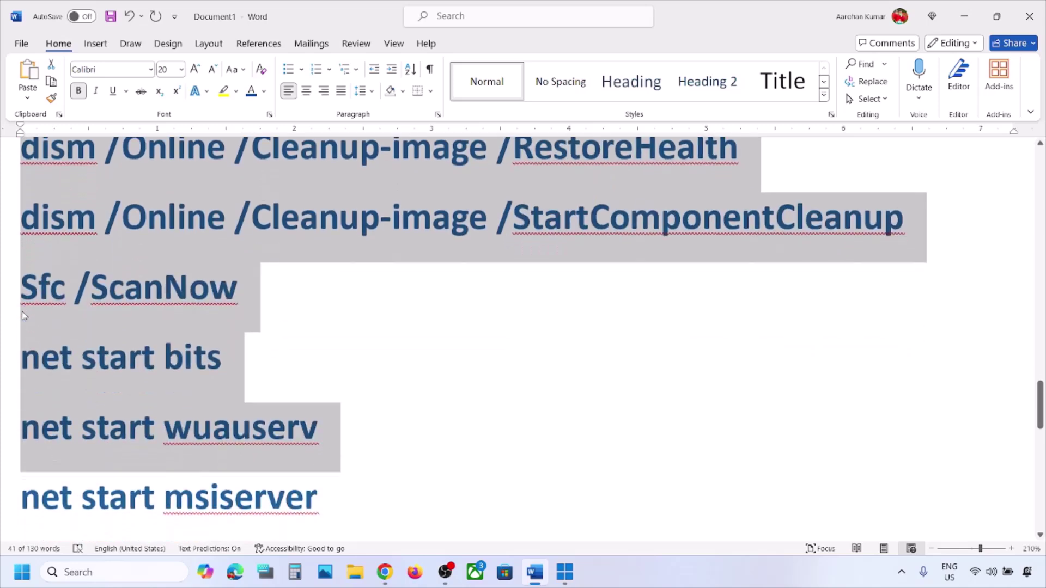
pyautogui.hotkey('shift', 'Down')
pyautogui.hotkey('shift', 'Down')
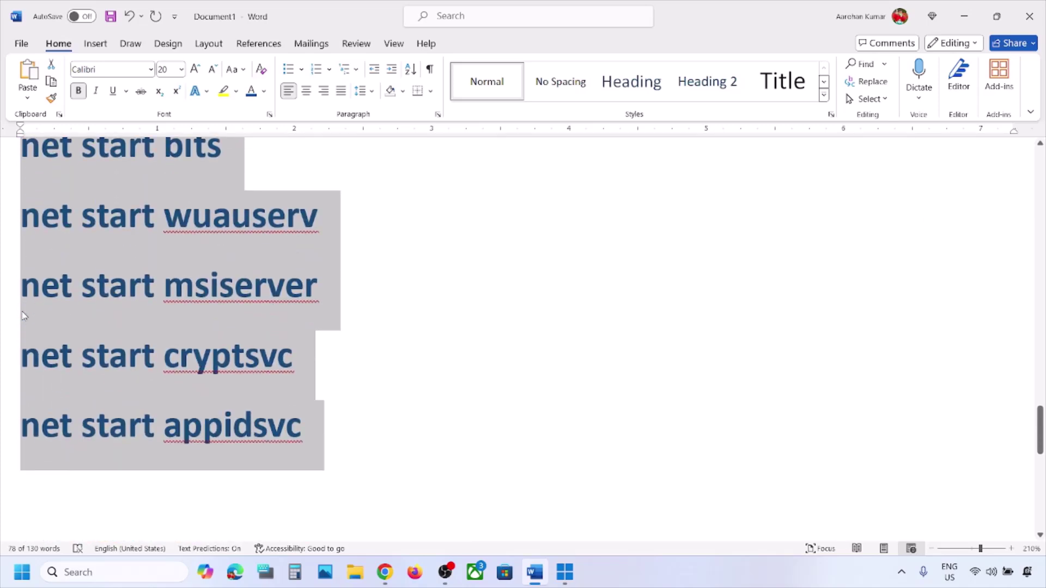
pyautogui.rightClick(191, 272)
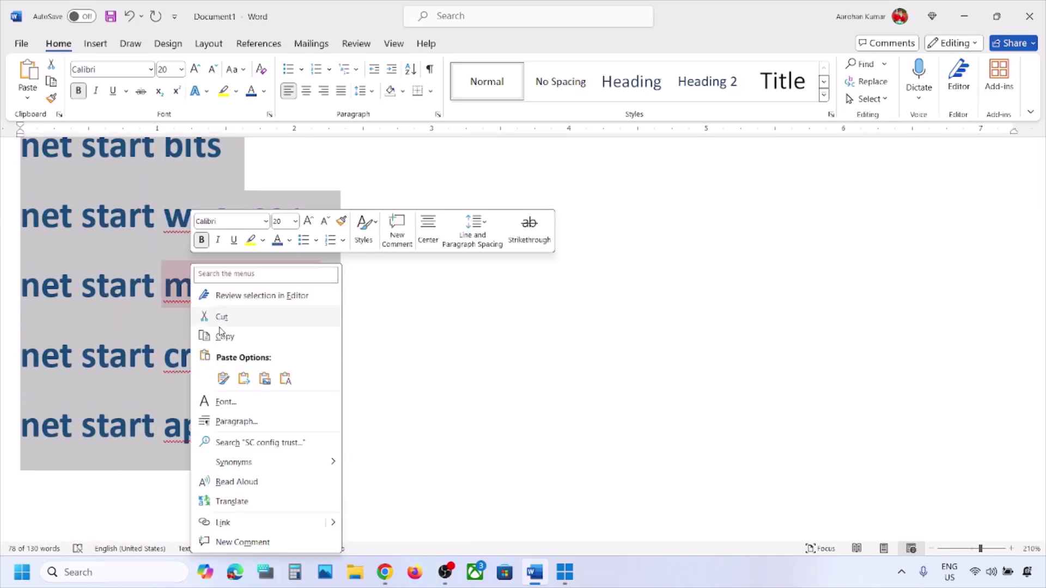
pyautogui.click(222, 335)
# Open Notepad and paste the copied Windows Update reset commands into the blank document.
pyautogui.click(107, 573)
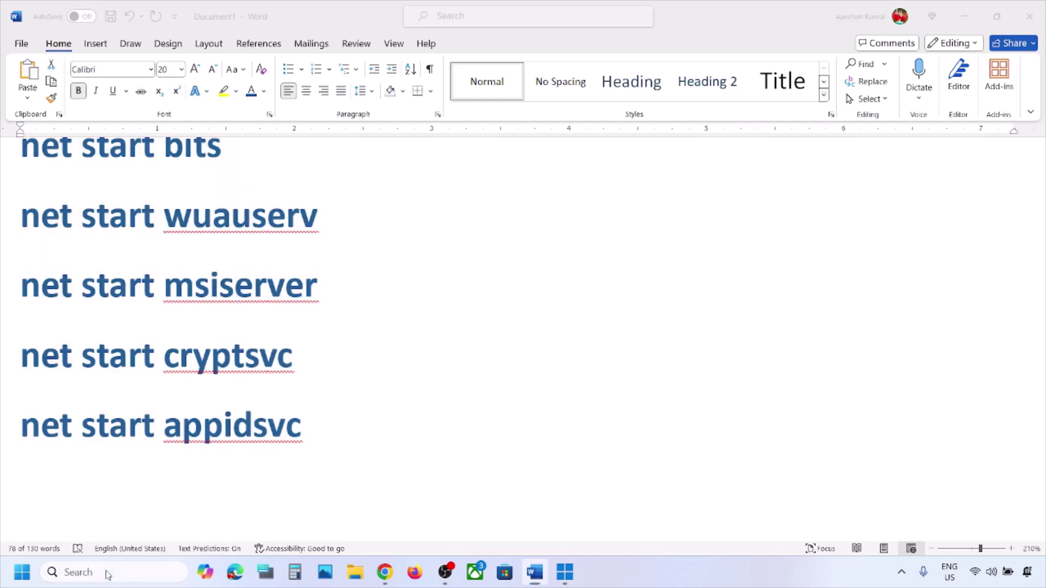
pyautogui.write('note')
pyautogui.press('Return')
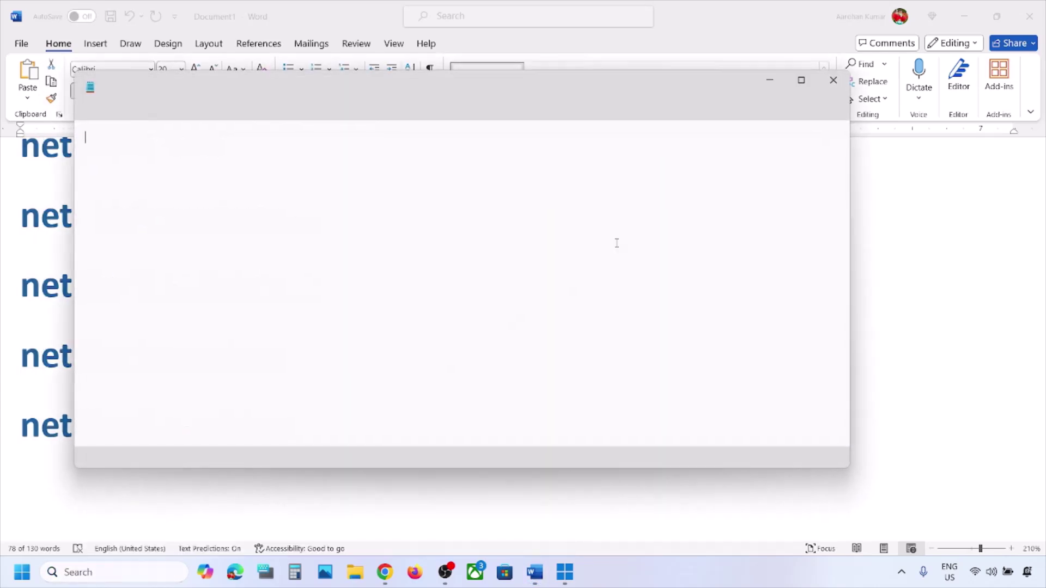
pyautogui.rightClick(322, 229)
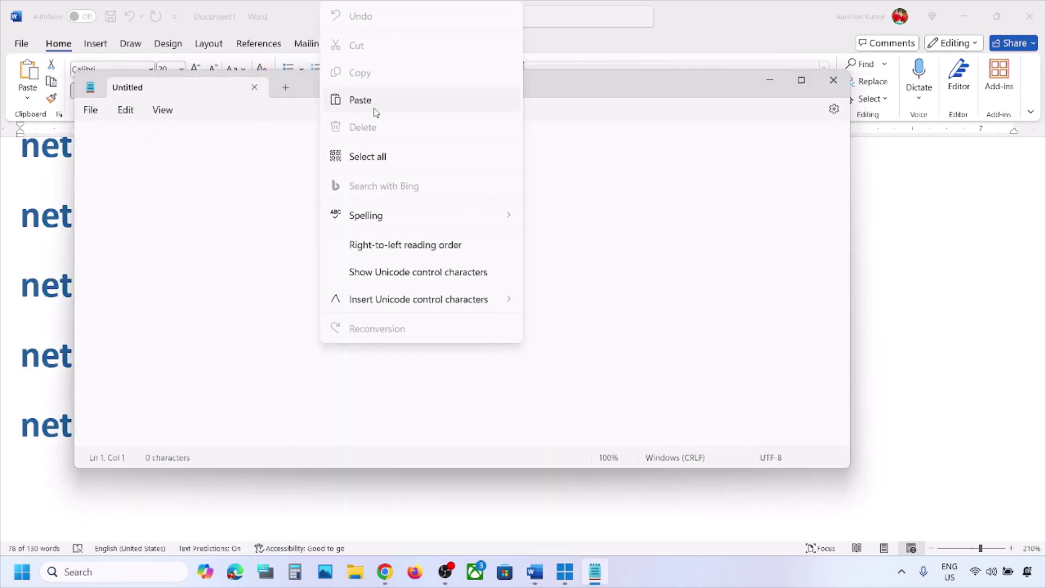
pyautogui.click(377, 111)
# Begin saving the Notepad document under a new name and copy the file name Wufix.bat from the Word notes.
pyautogui.click(90, 109)
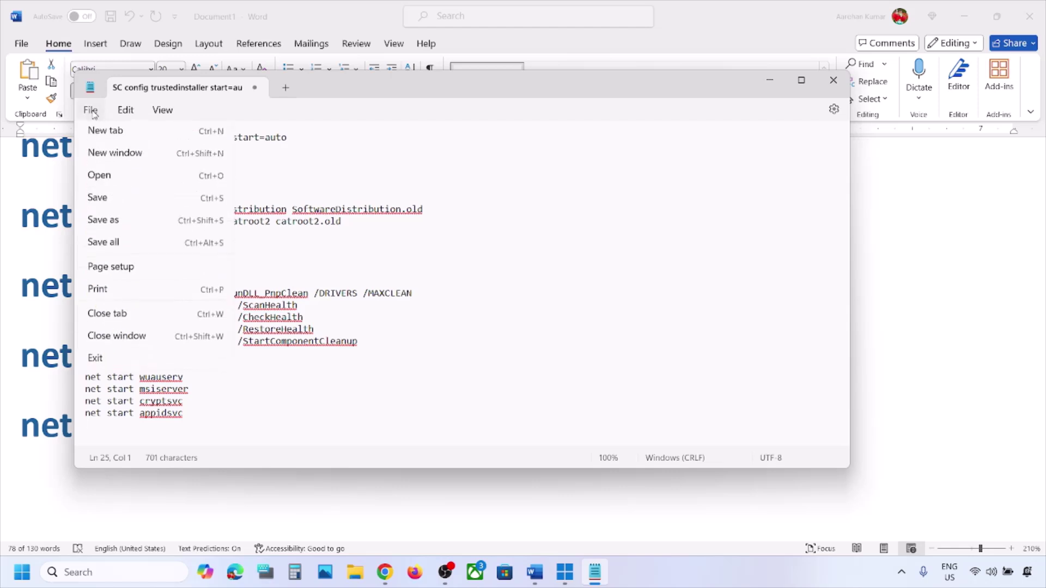
pyautogui.click(125, 229)
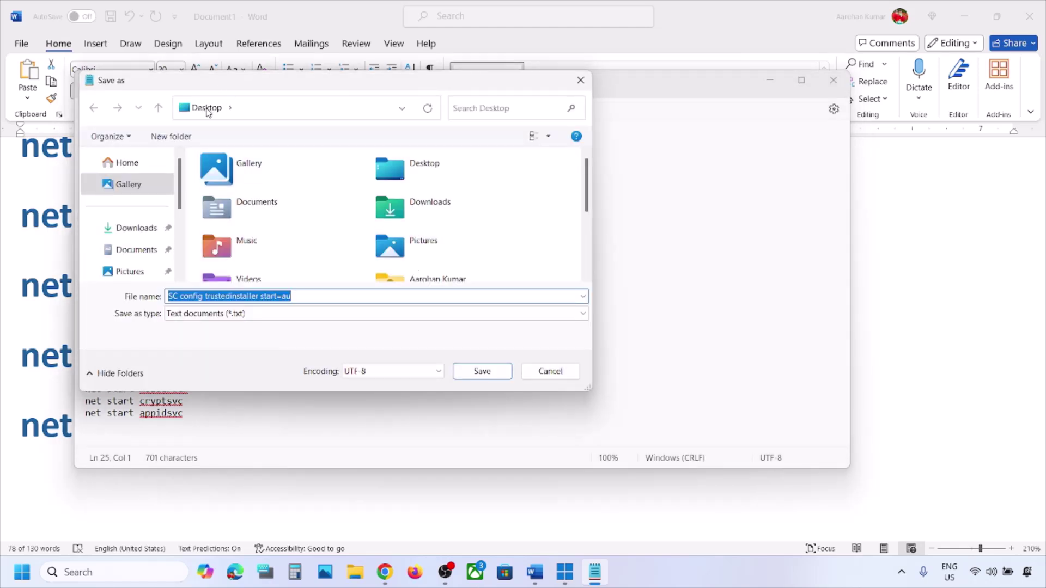
pyautogui.click(48, 464)
pyautogui.scroll(-2, 258, 456)
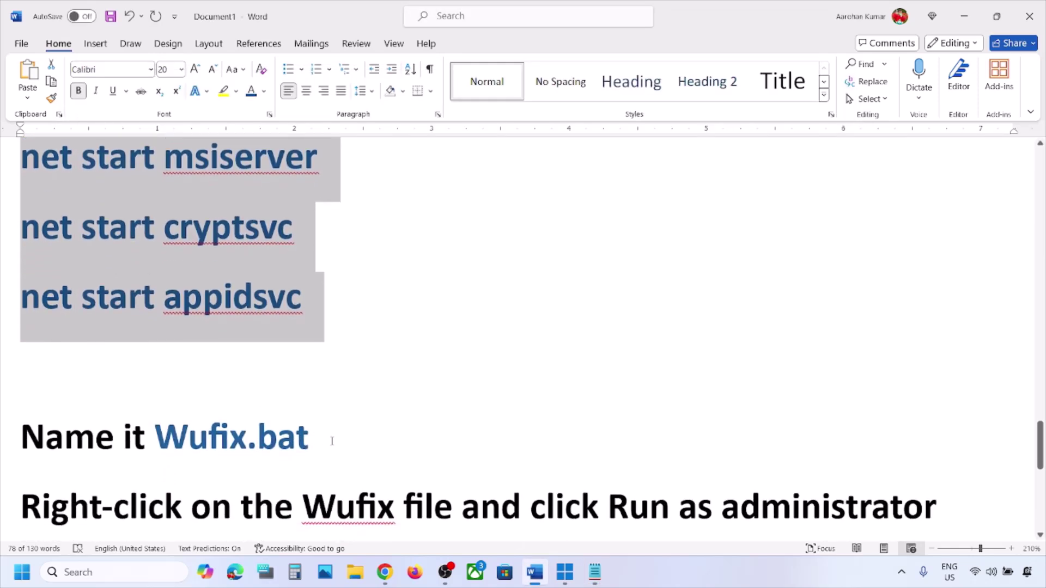
pyautogui.moveTo(332, 441); pyautogui.dragTo(171, 440)
pyautogui.rightClick(172, 440)
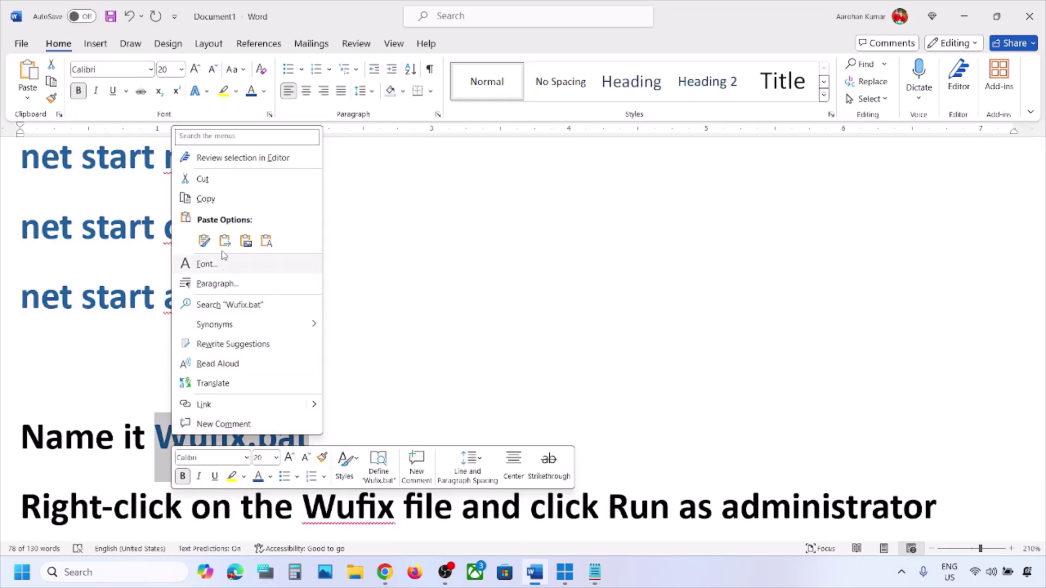
pyautogui.click(206, 198)
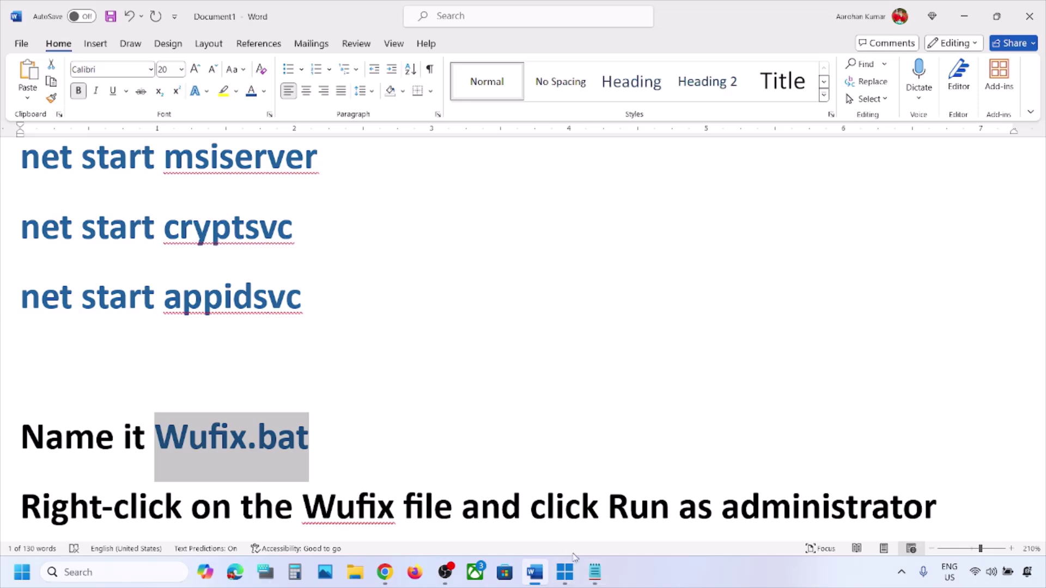
# Save the commands to the Desktop as Wufix.bat with the file type All files, and close Notepad.
pyautogui.click(595, 572)
pyautogui.hotkey('ctrl', 'v')
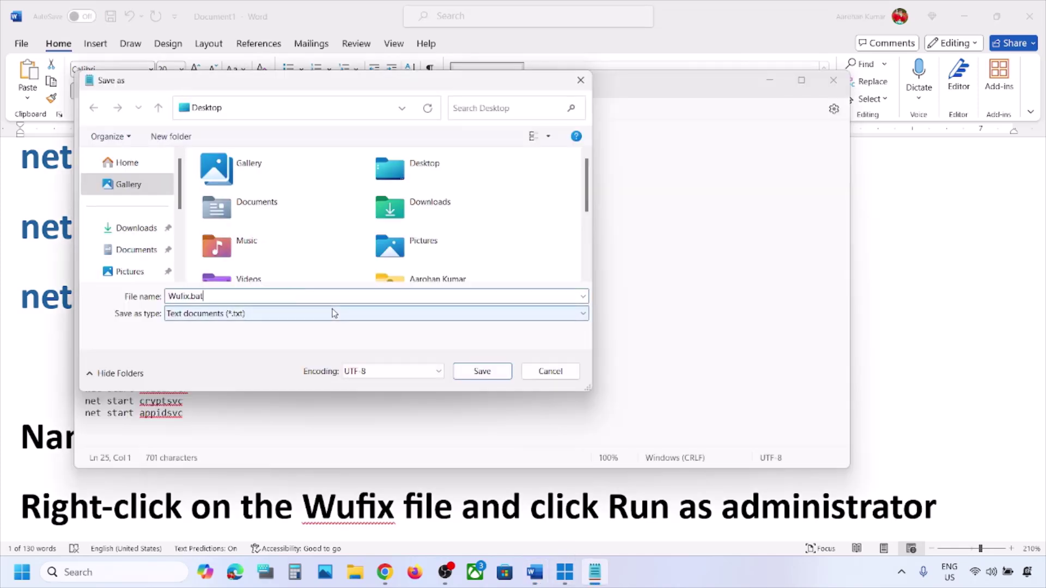
pyautogui.click(208, 320)
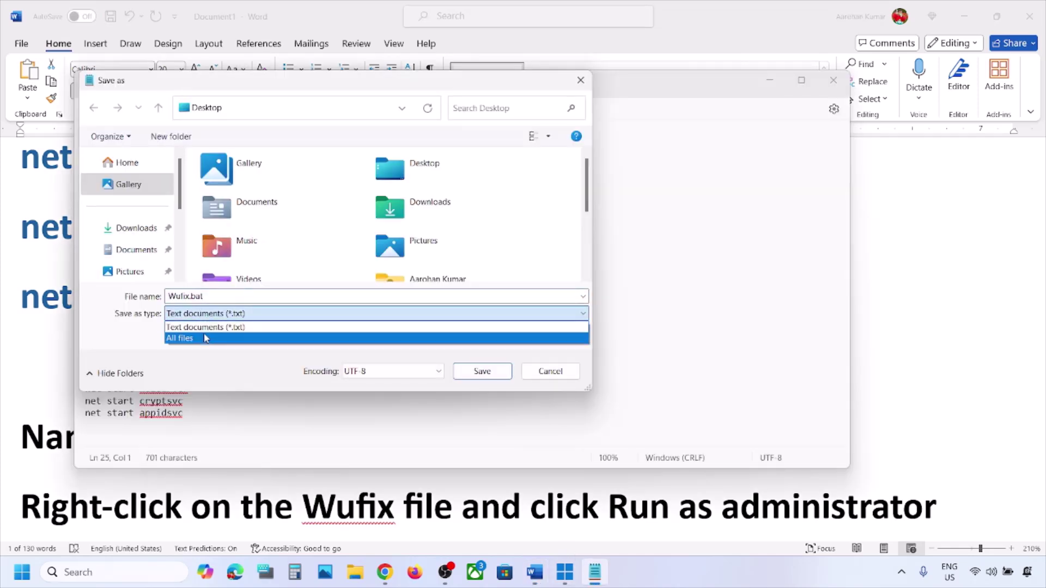
pyautogui.click(205, 338)
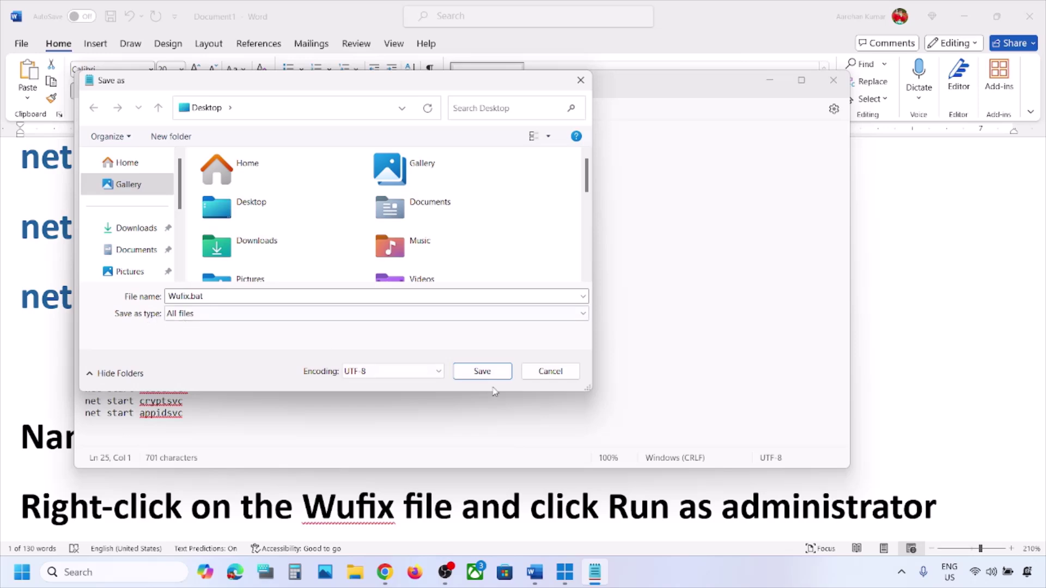
pyautogui.click(483, 371)
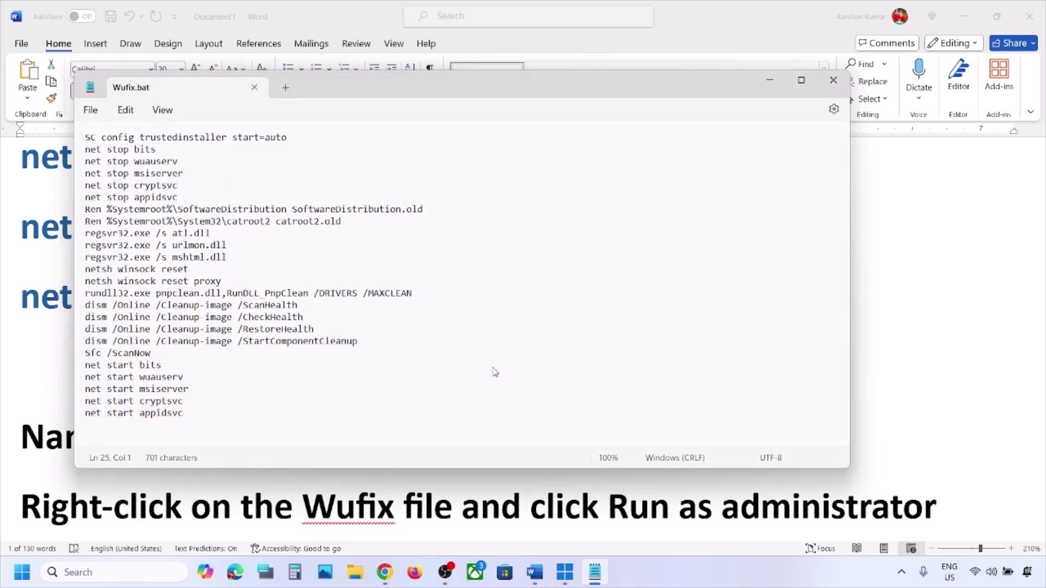
pyautogui.click(833, 80)
# Show the desktop, run the Wufix batch file as administrator, and reposition its command window.
pyautogui.press('super+d')
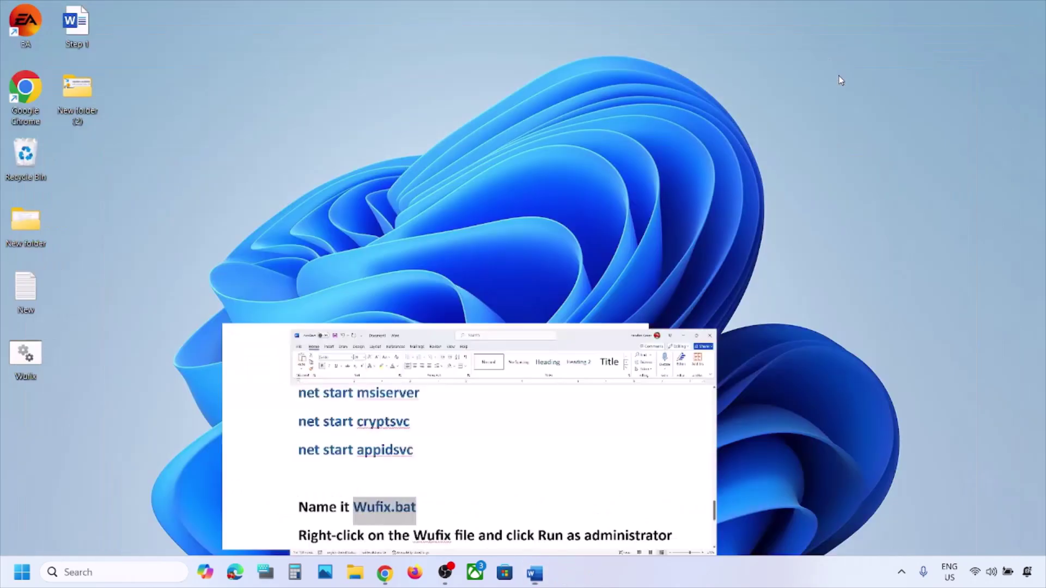
pyautogui.rightClick(27, 361)
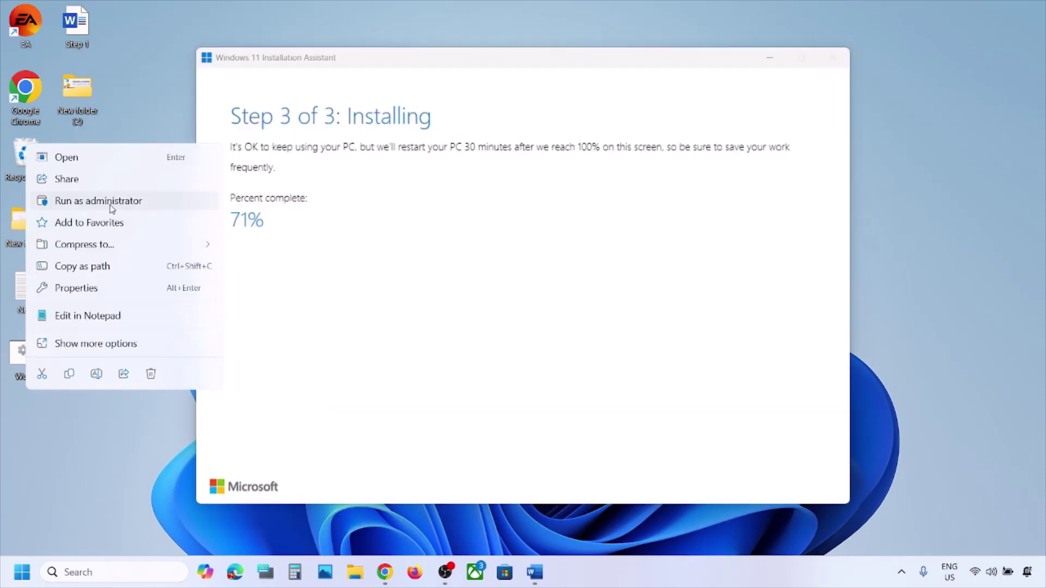
pyautogui.click(119, 201)
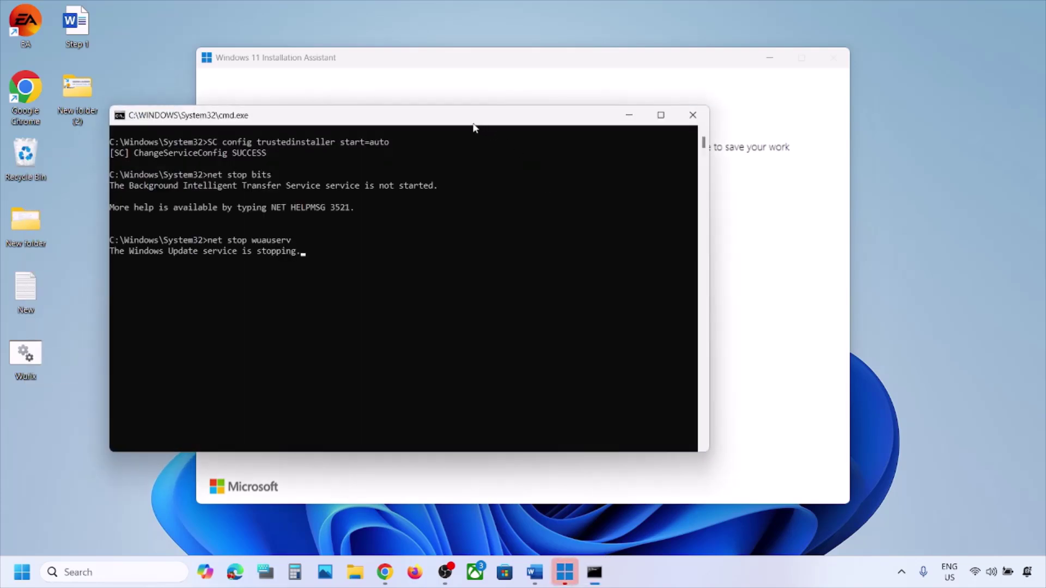
pyautogui.moveTo(474, 126); pyautogui.dragTo(564, 129)
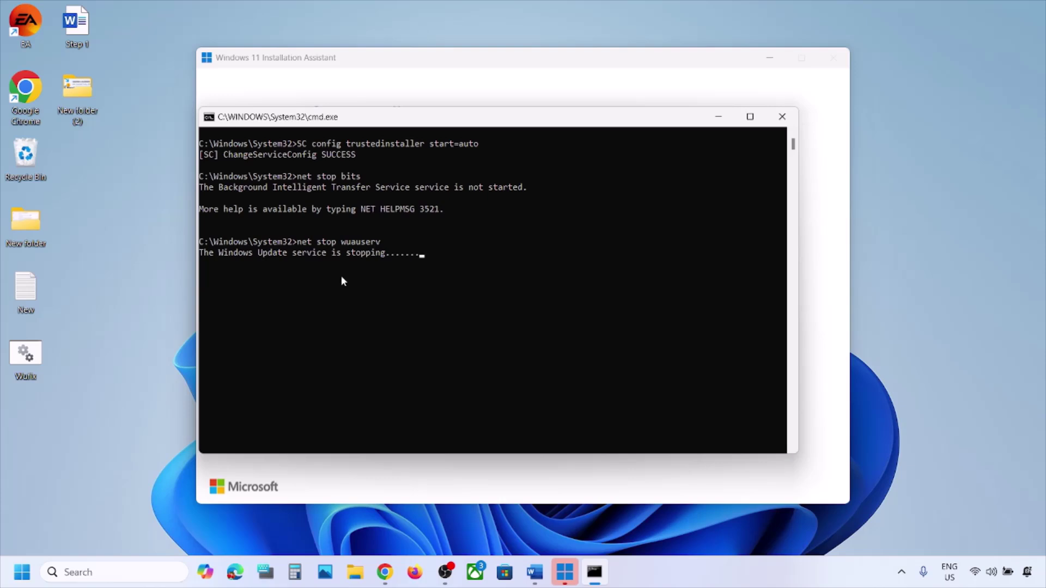
pyautogui.click(412, 272)
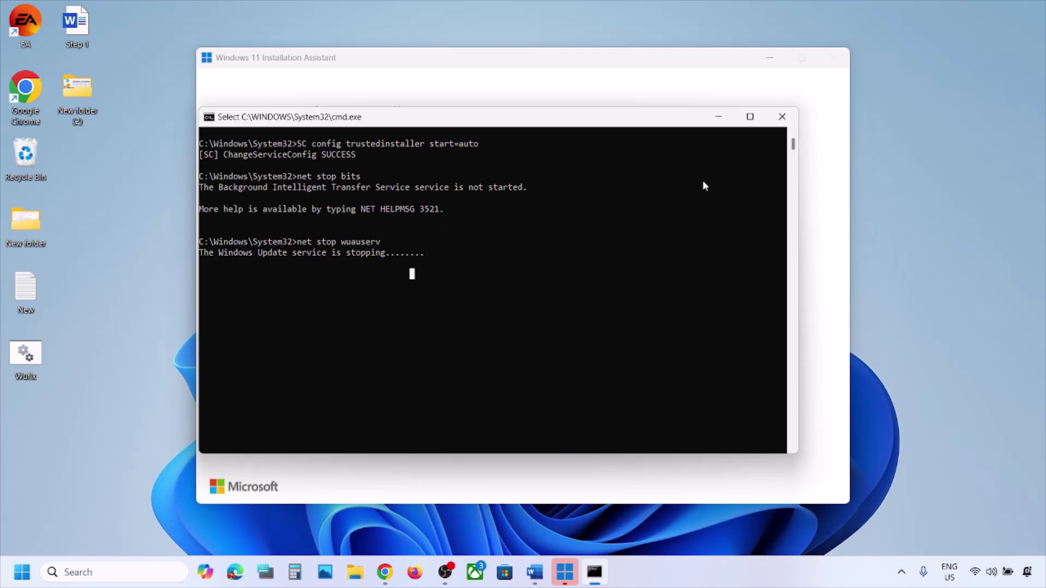
# View the PC's power options, and open the Windows Update page in Settings to check the update.
pyautogui.click(18, 583)
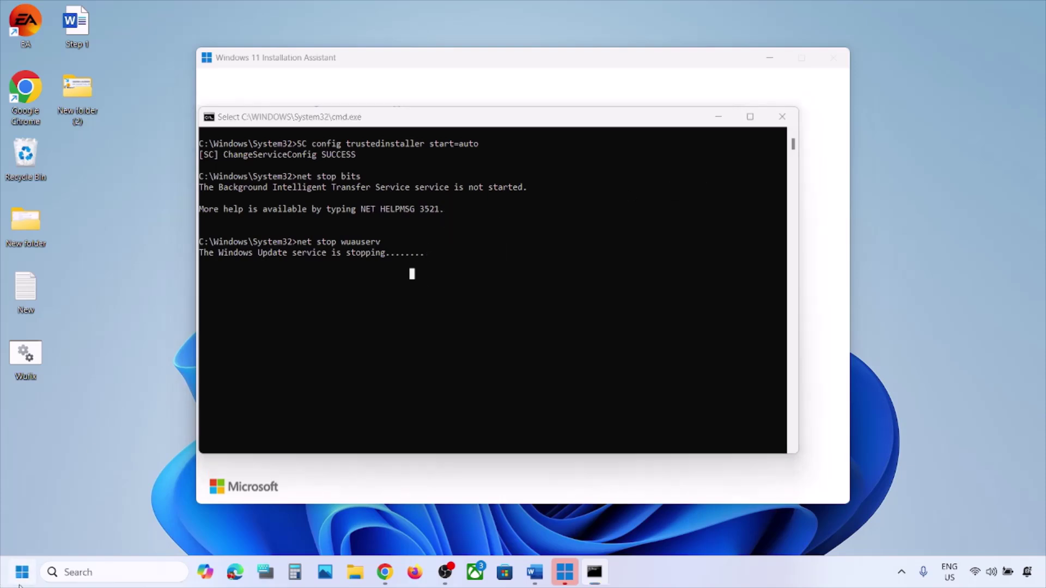
pyautogui.click(397, 526)
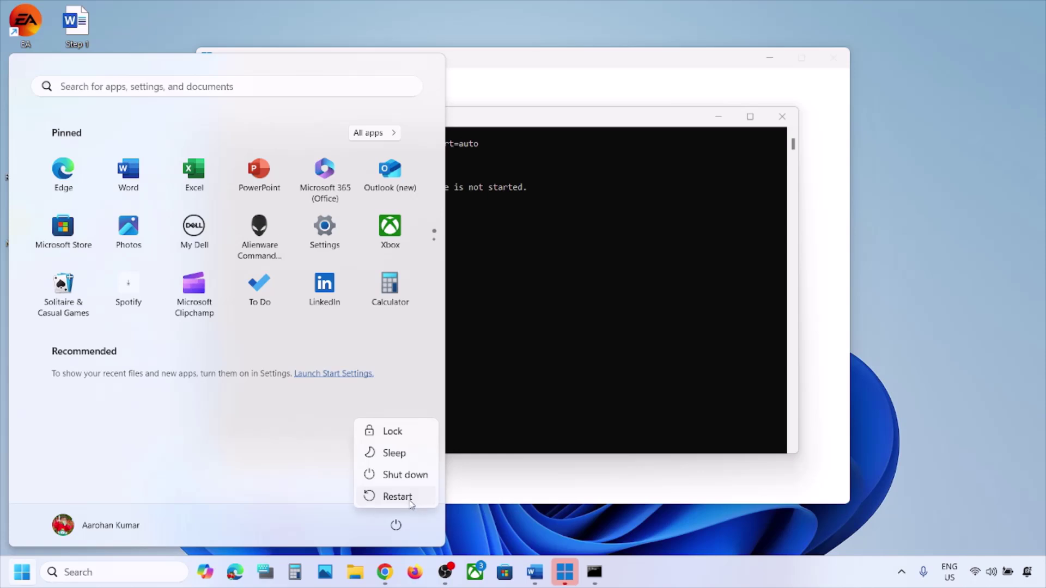
pyautogui.click(338, 240)
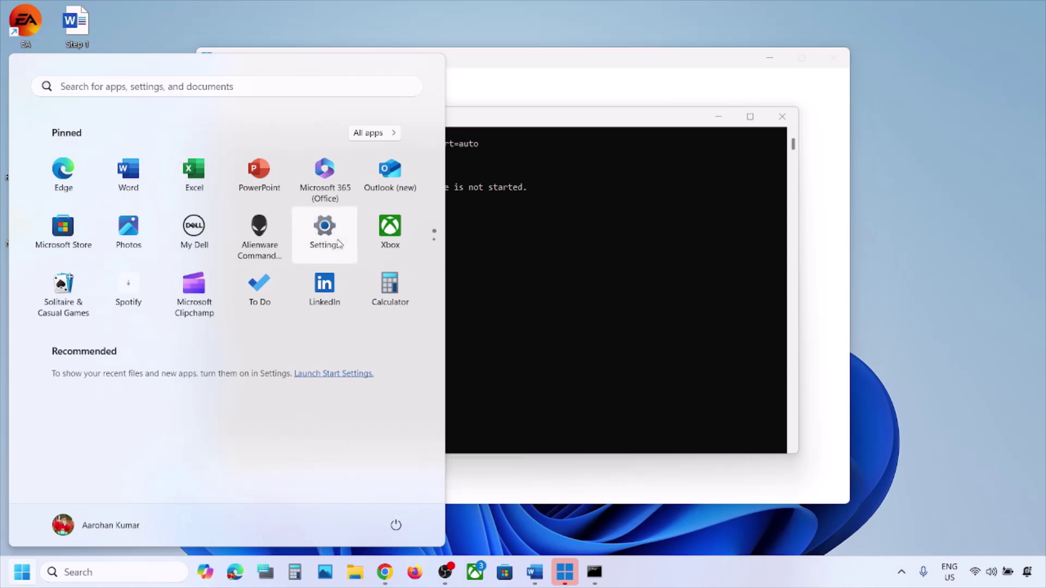
pyautogui.click(324, 229)
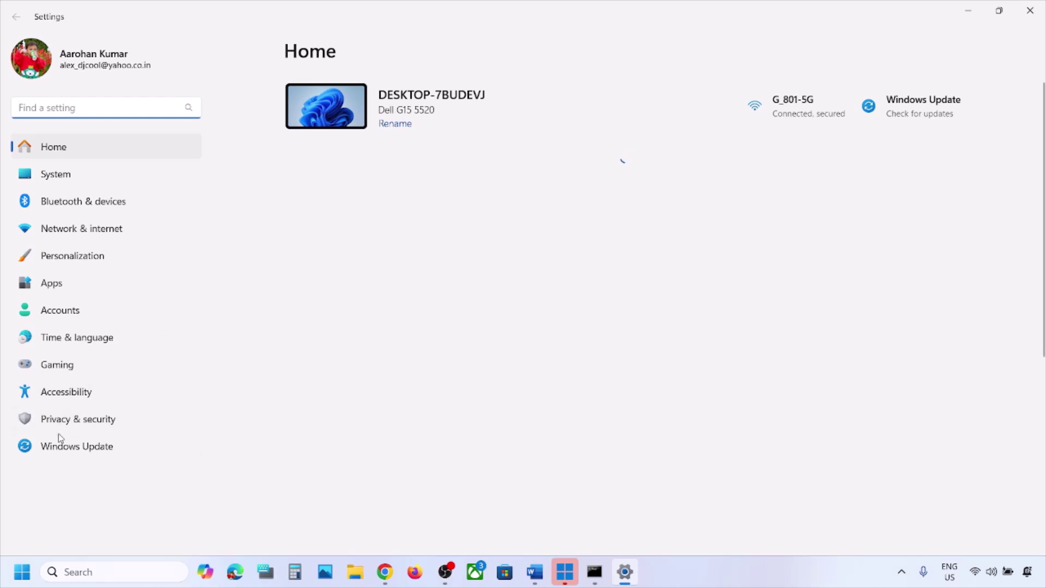
pyautogui.click(59, 440)
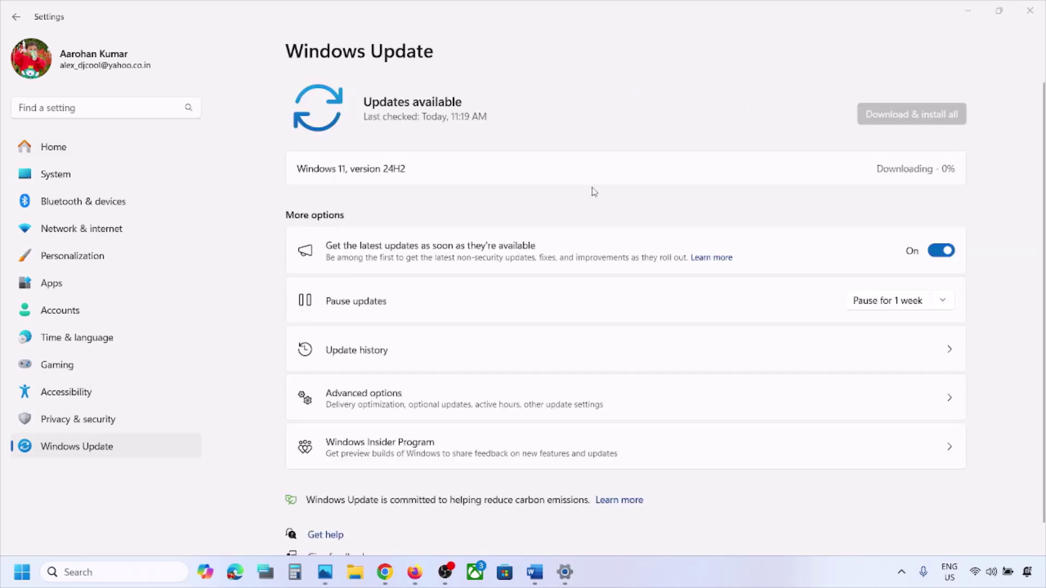
# Switch to the Word notes and highlight the Step 5 heading text "Use Media Creation Tool".
pyautogui.click(535, 572)
pyautogui.scroll(-3, 472, 451)
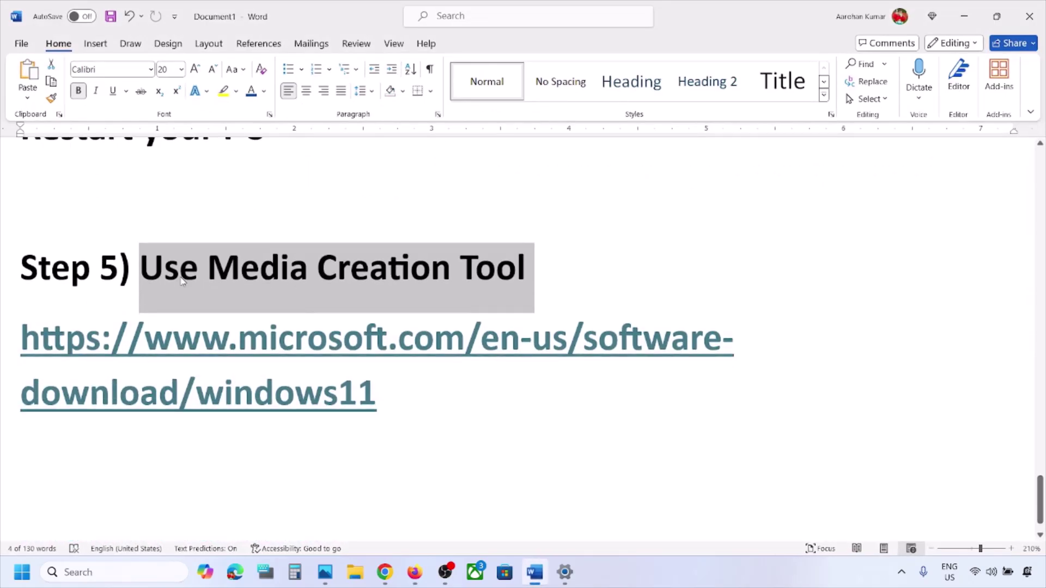
pyautogui.click(177, 256)
pyautogui.moveTo(139, 266); pyautogui.dragTo(530, 268)
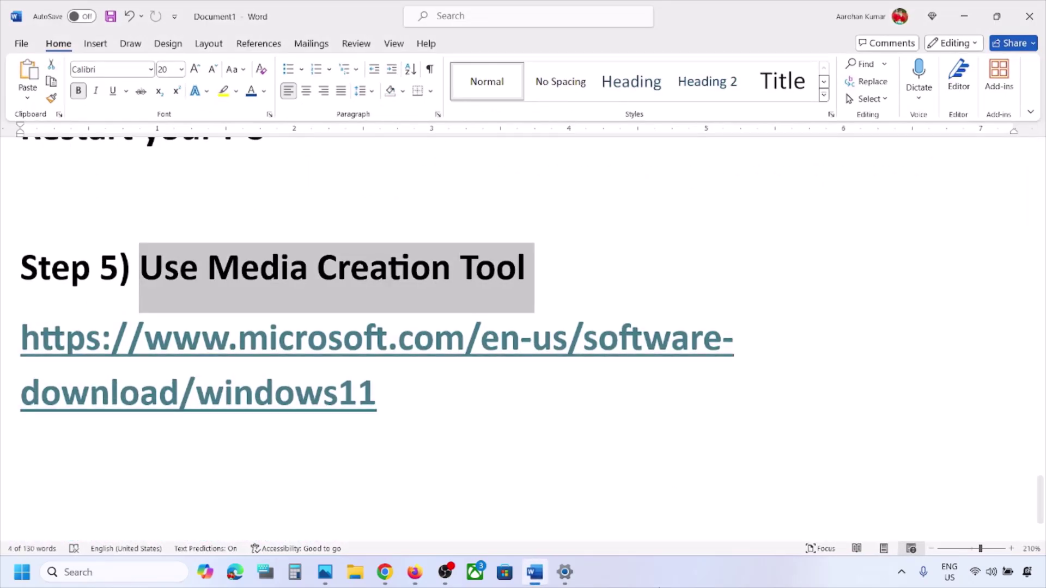
# On Microsoft's Download Windows 11 page in Chrome, download the Media Creation Tool from the Create Windows 11 Installation Media section.
pyautogui.click(529, 268)
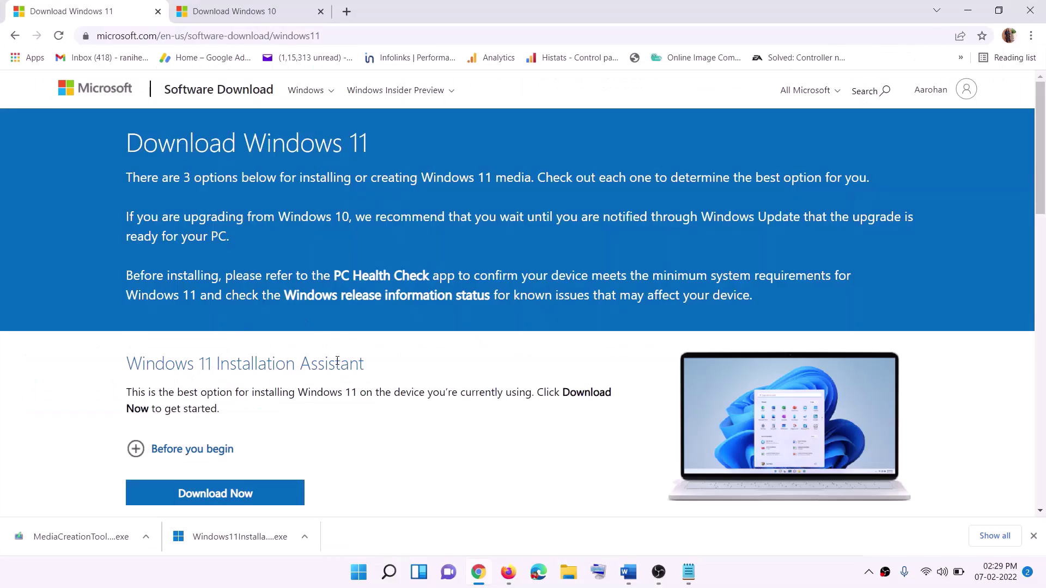
pyautogui.scroll(-5, 337, 361)
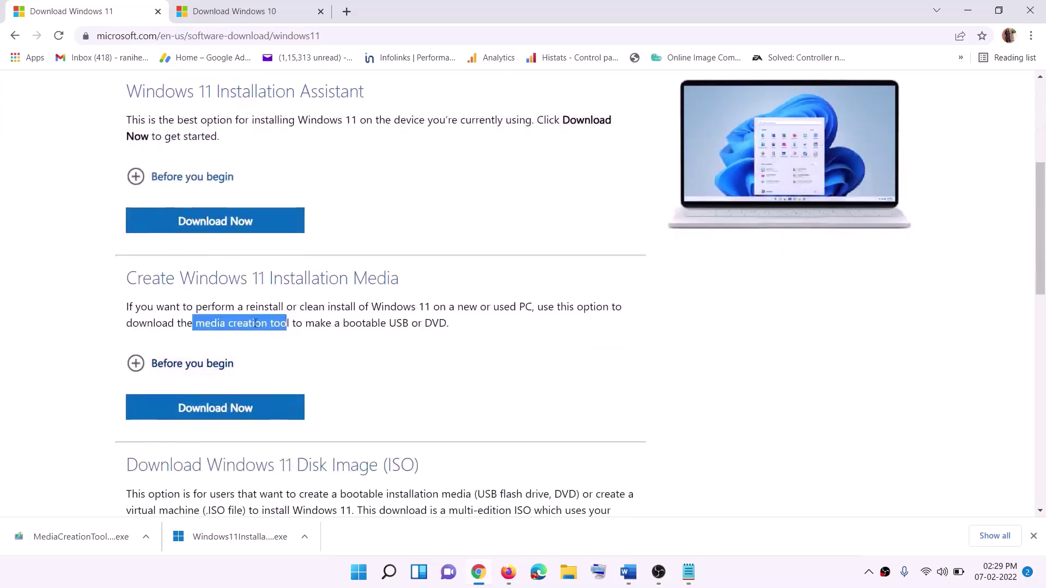
pyautogui.click(200, 323)
pyautogui.moveTo(200, 323); pyautogui.dragTo(303, 324)
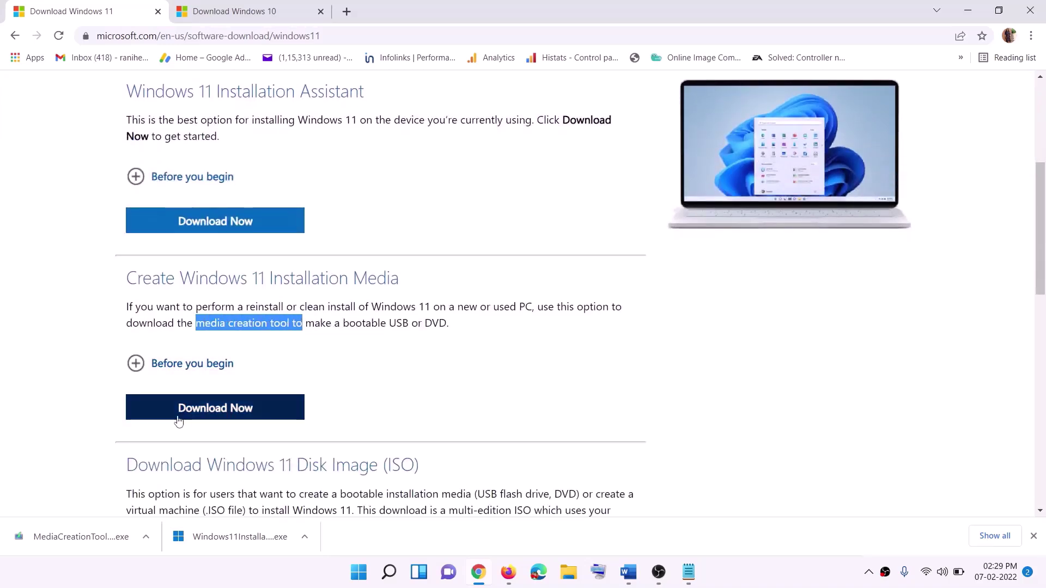
pyautogui.click(208, 414)
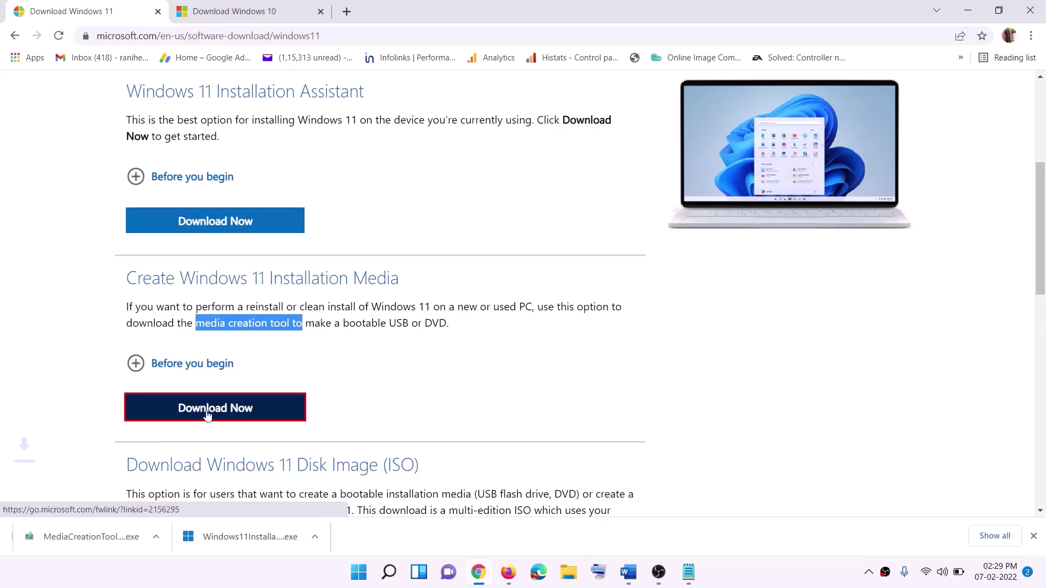
# Run the downloaded Media Creation Tool and accept its license terms and the recommended language and edition for this PC.
pyautogui.click(71, 540)
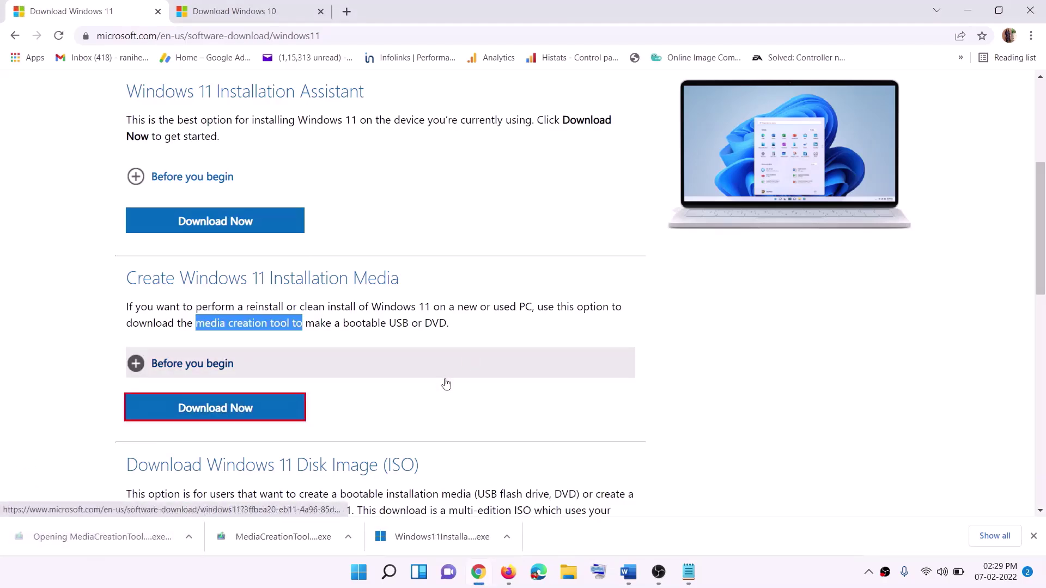
pyautogui.click(463, 401)
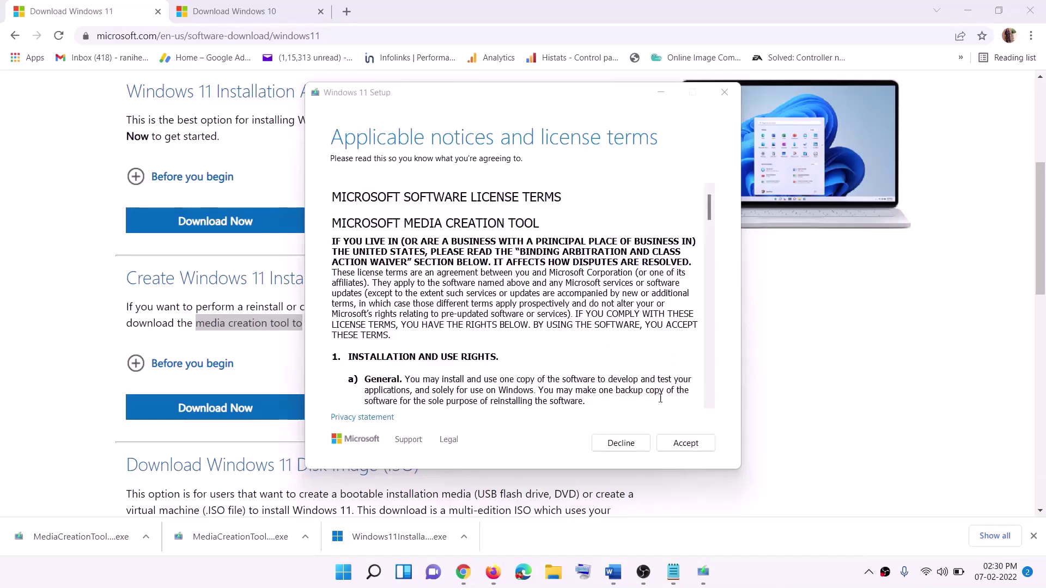
pyautogui.click(676, 443)
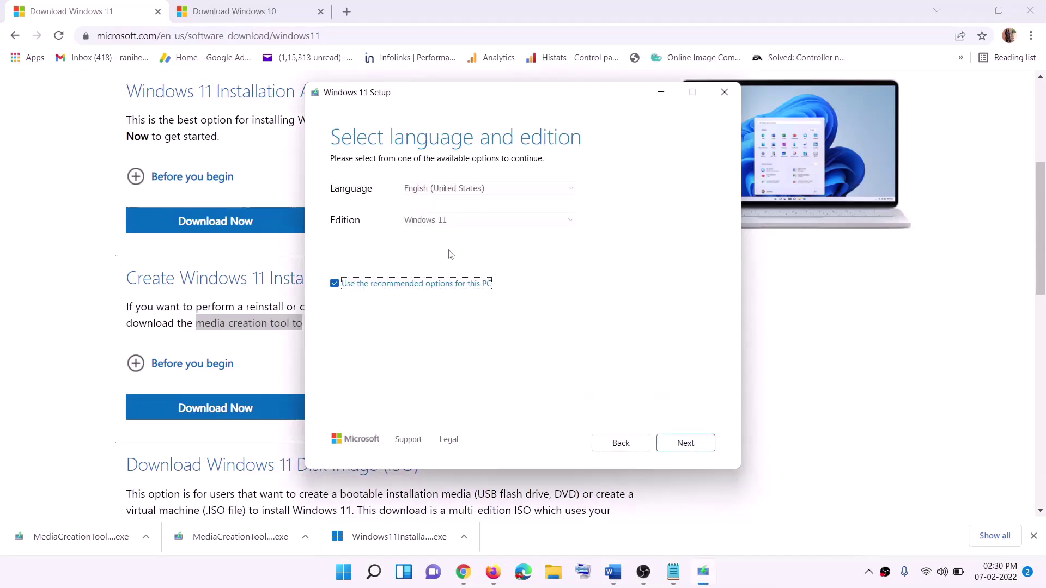
pyautogui.click(680, 442)
# Choose ISO file as the media and save it to the Desktop with the file name Windows.
pyautogui.click(350, 236)
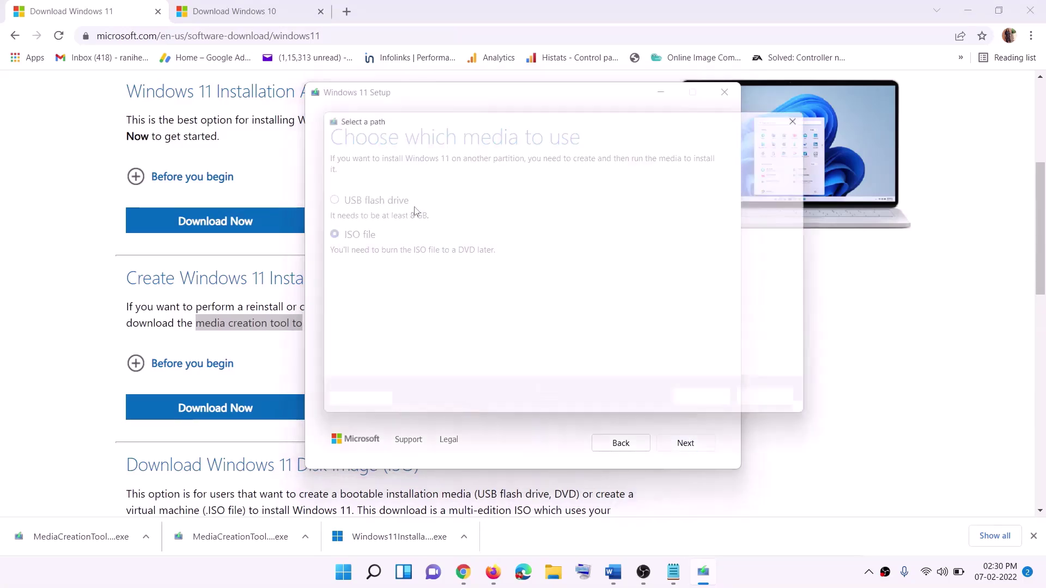
pyautogui.scroll(1, 373, 277)
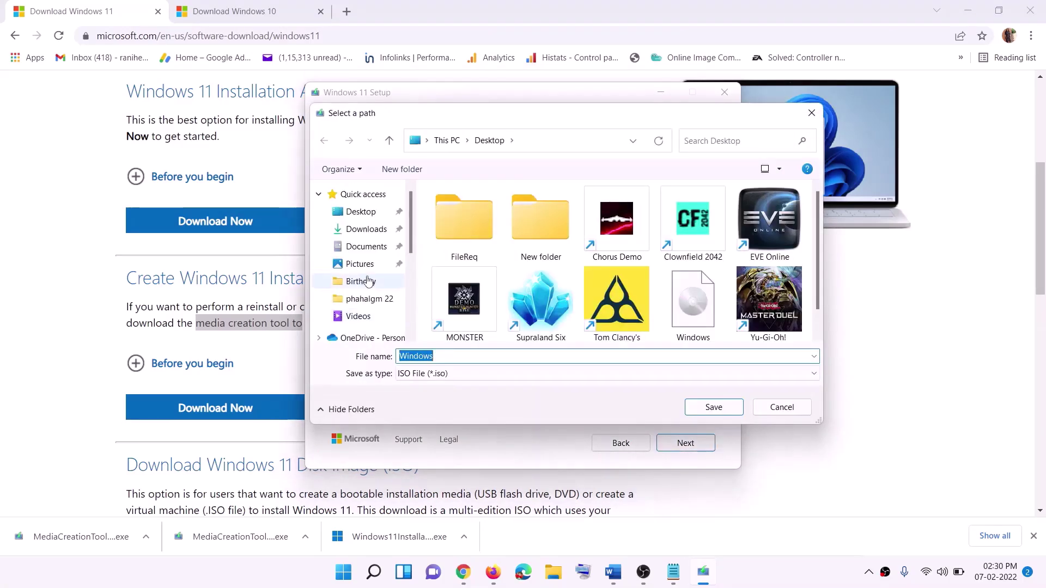
pyautogui.click(360, 217)
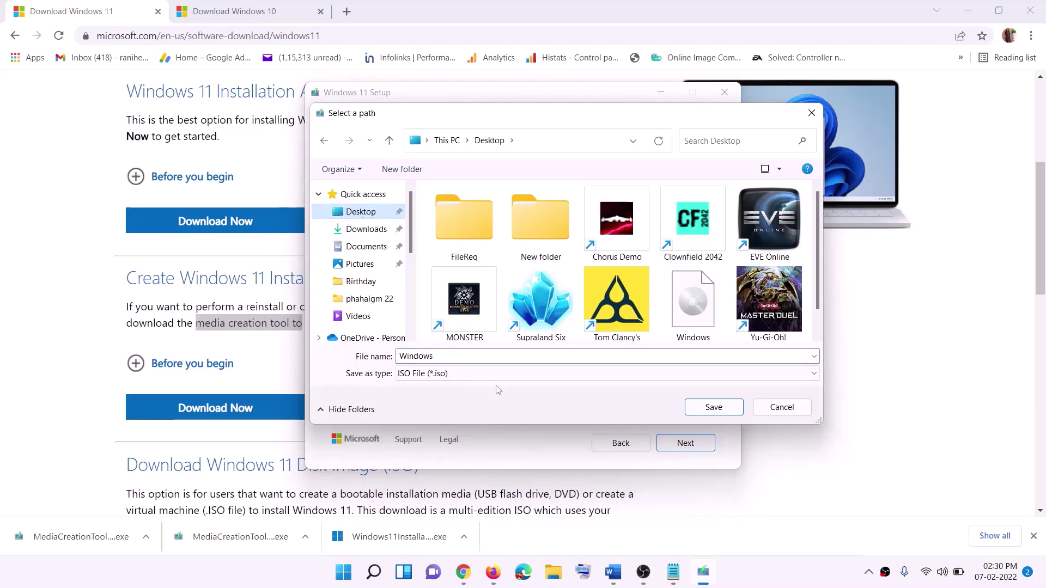
pyautogui.click(715, 409)
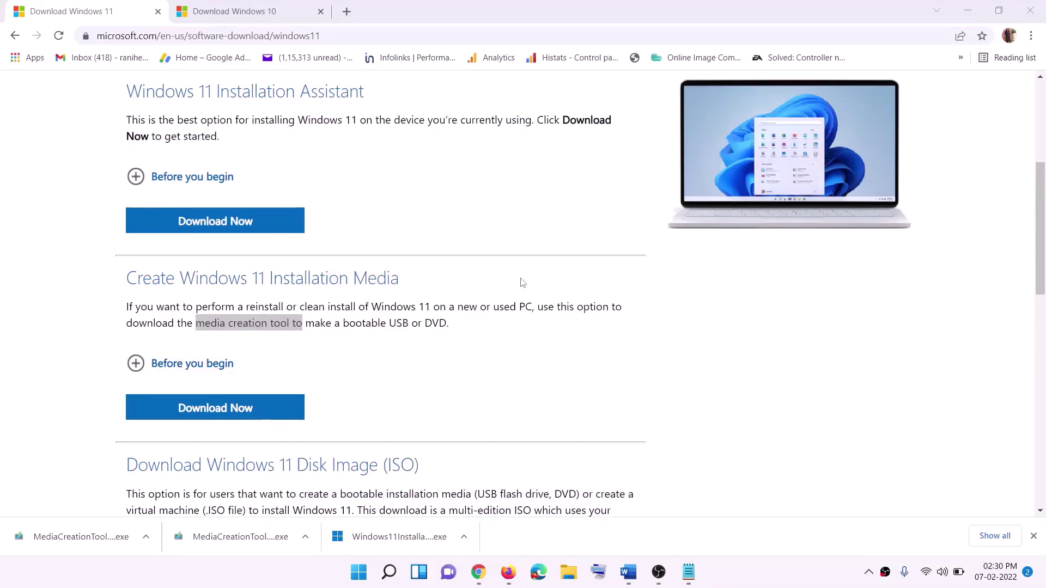
# Show the desktop, move the Windows ISO file to a spot above the Firefox shortcut, and open it as a drive.
pyautogui.press('super+d')
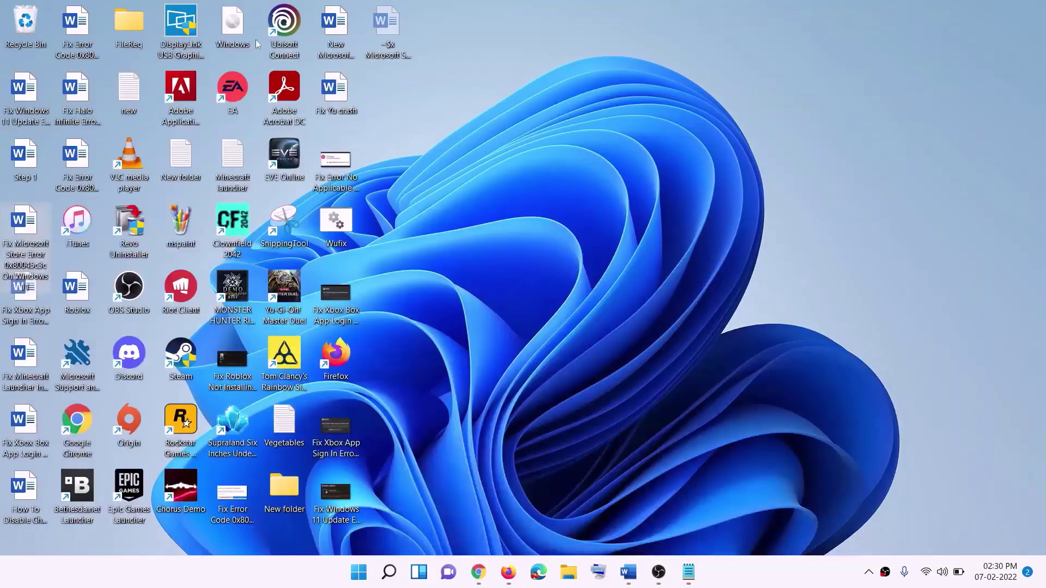
pyautogui.moveTo(237, 30); pyautogui.dragTo(418, 349)
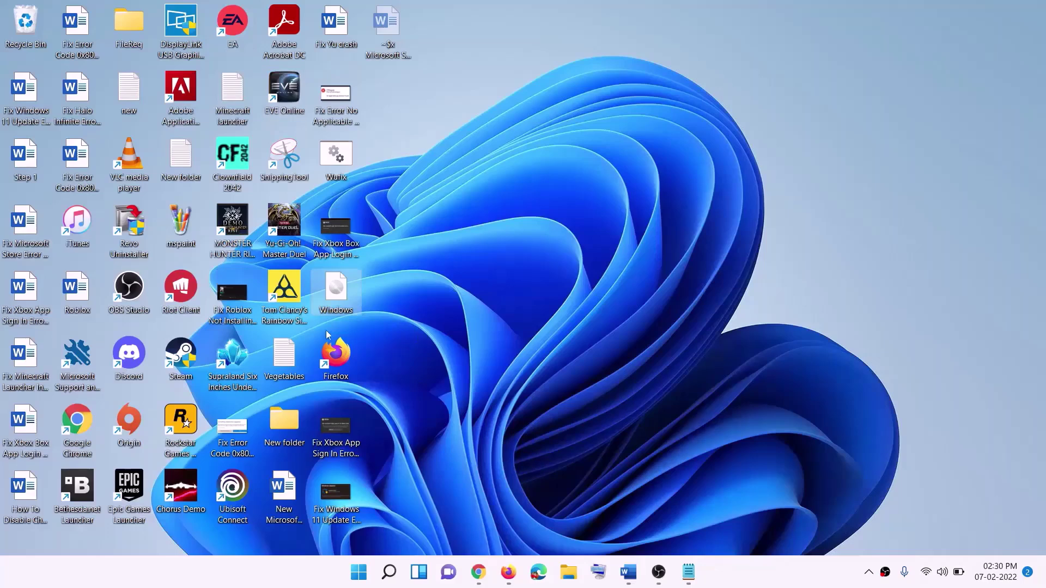
pyautogui.doubleClick(340, 299)
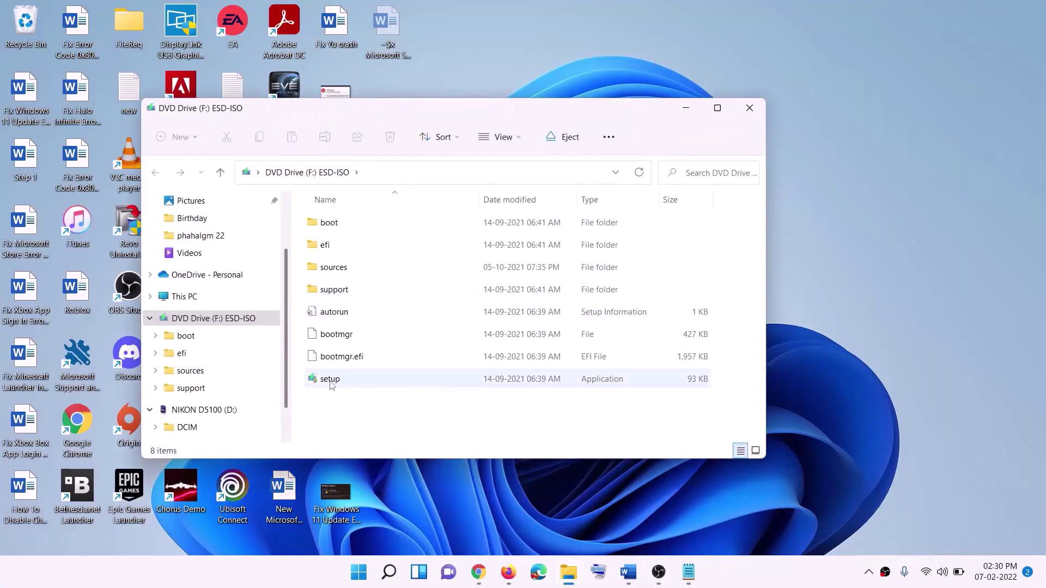
# Run setup from the mounted ESD-ISO drive, allow it to start, and continue past the Install Windows 11 page.
pyautogui.click(332, 380)
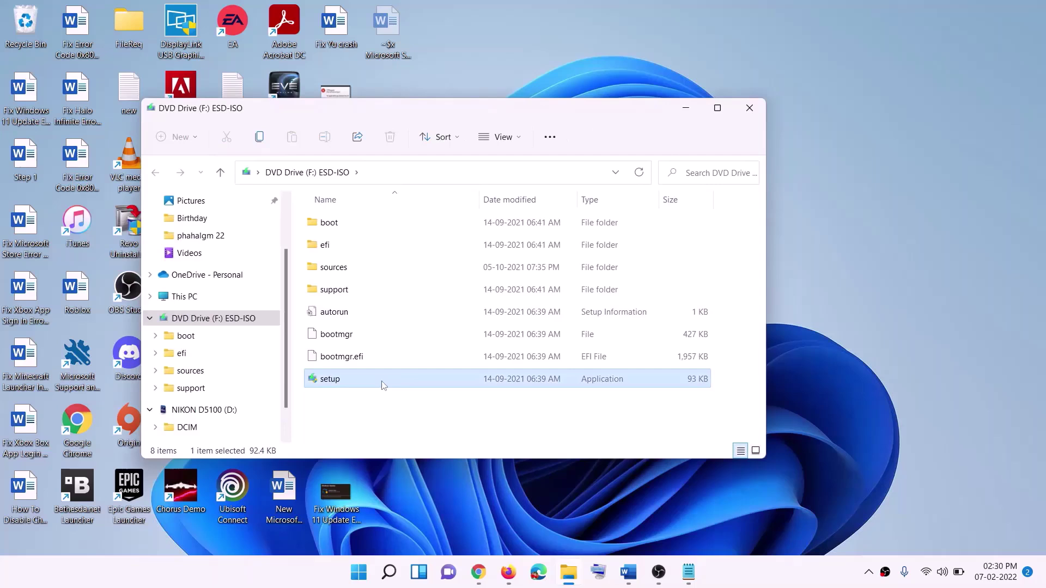
pyautogui.doubleClick(354, 379)
pyautogui.click(480, 425)
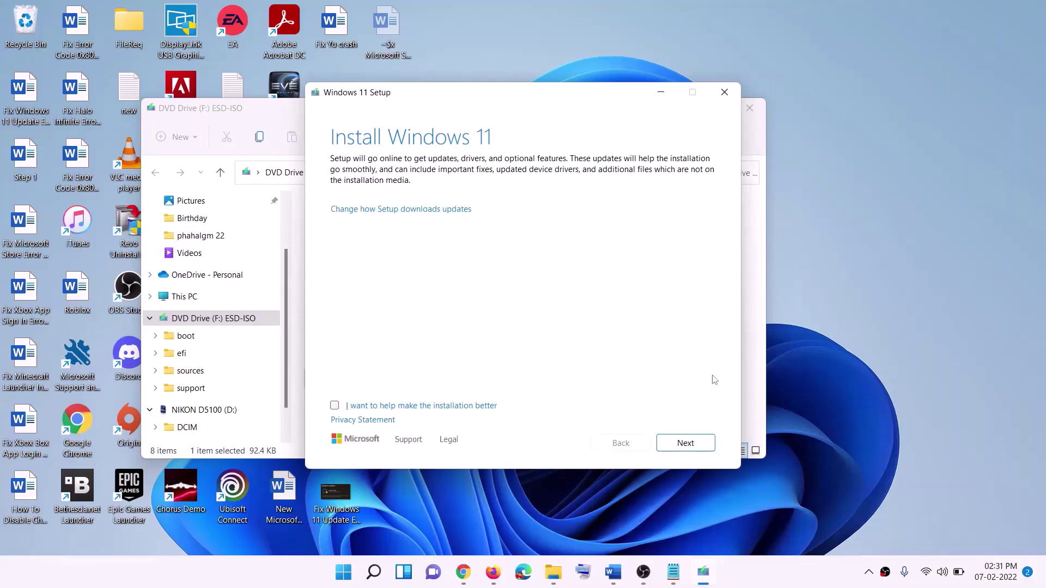
pyautogui.click(696, 443)
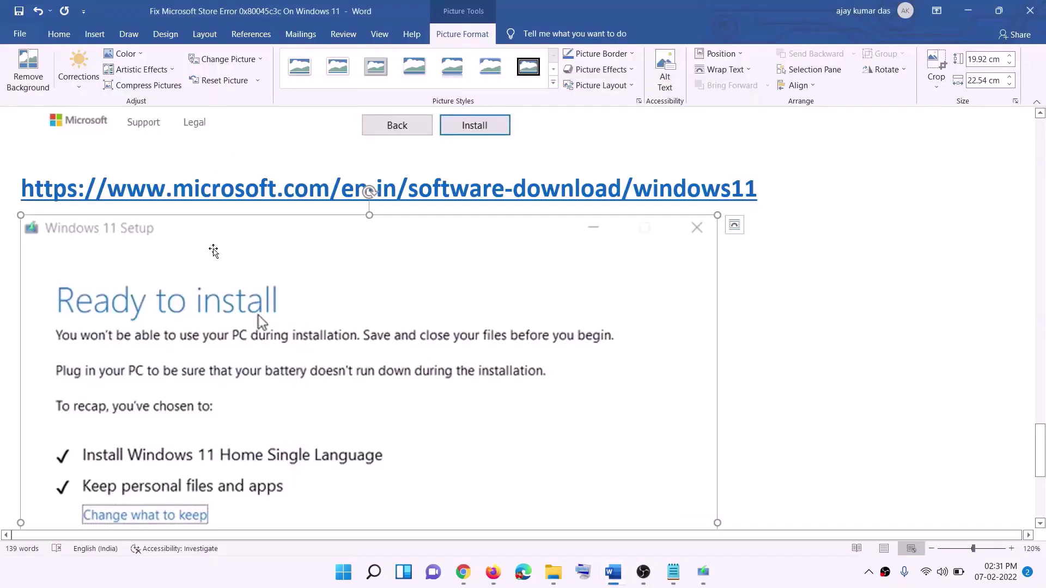
# Review the Ready to install screenshot in the Word document, checking the recap of what gets installed and kept.
pyautogui.scroll(-2, 242, 272)
pyautogui.scroll(-2, 242, 272)
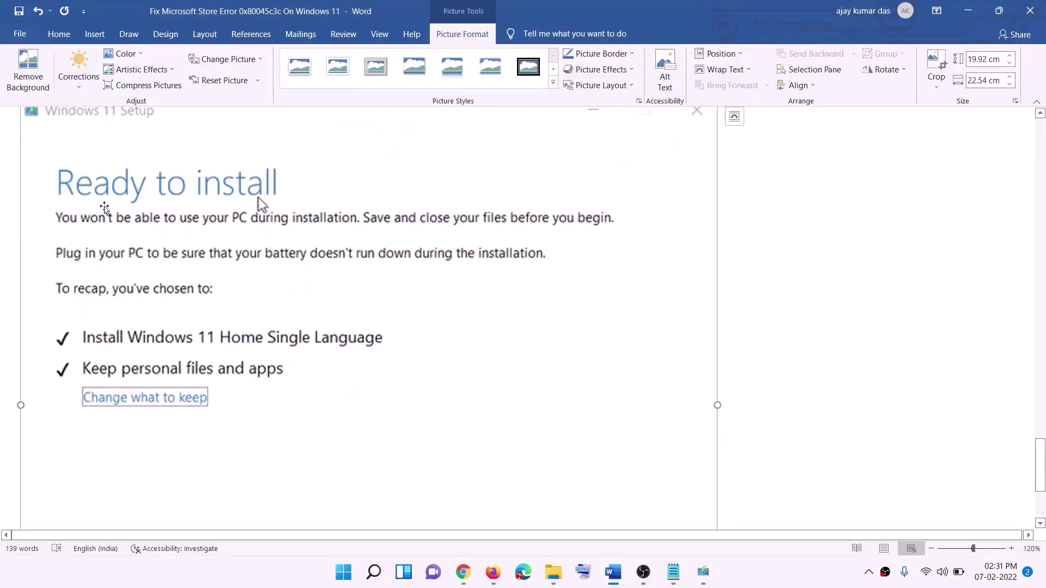
pyautogui.scroll(-1, 277, 228)
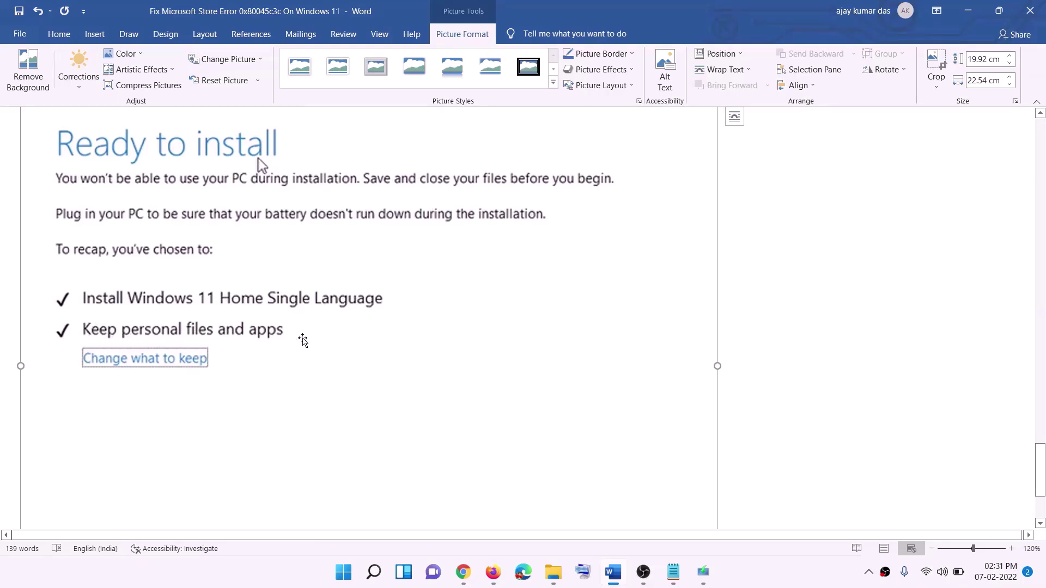
pyautogui.scroll(-2, 381, 371)
pyautogui.scroll(5, 555, 408)
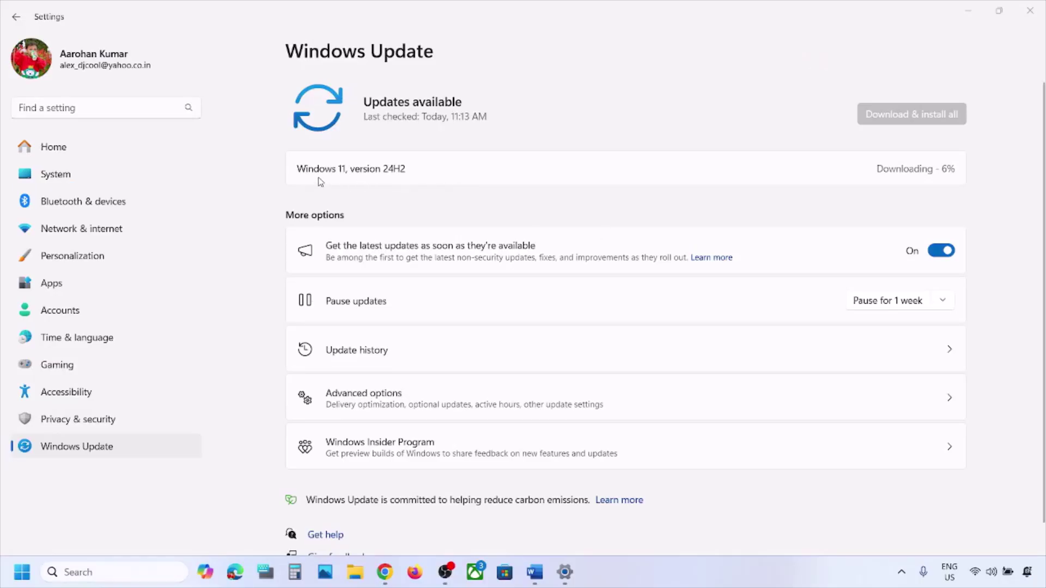
# Check the Windows 11, version 24H2 entry on the Windows Update page in Settings.
pyautogui.click(297, 169)
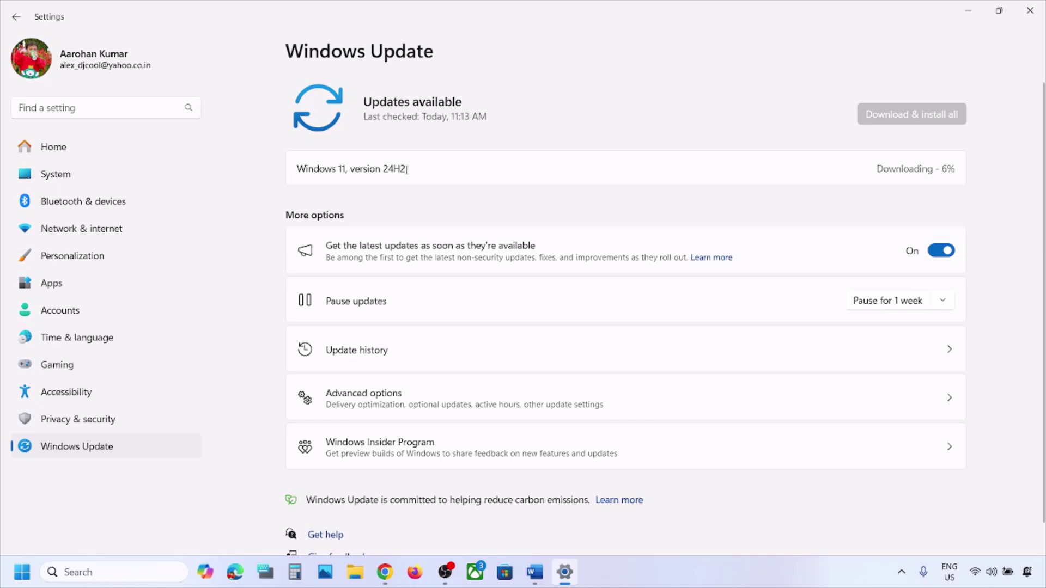
pyautogui.moveTo(299, 169); pyautogui.dragTo(349, 171)
pyautogui.click(348, 171)
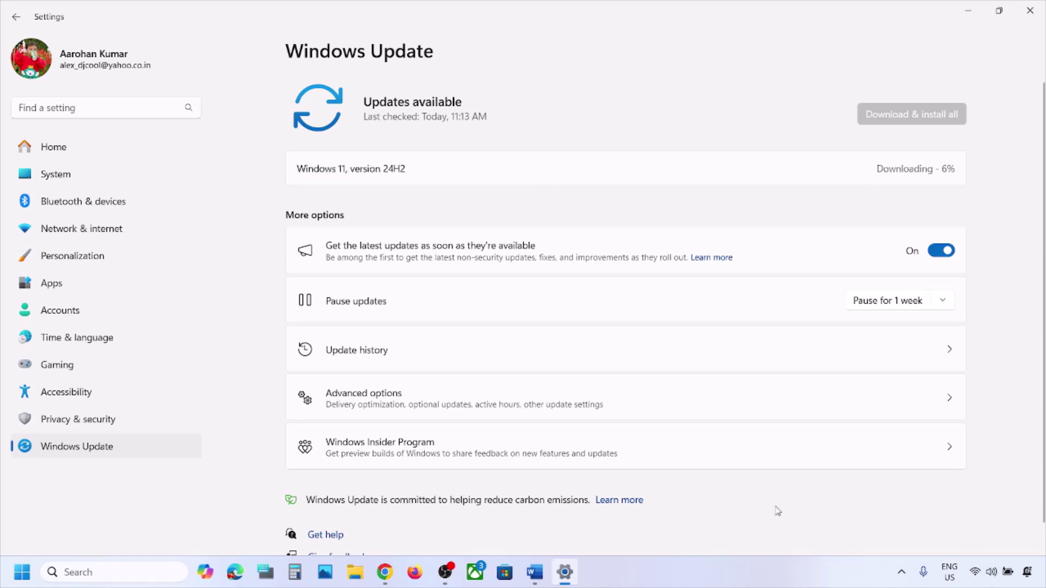